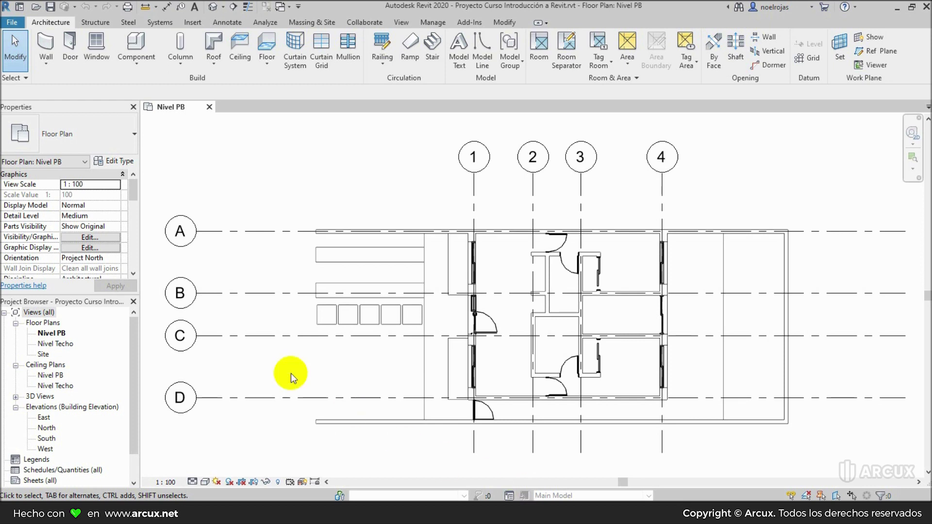
Start an architectural floor sketch and open its type properties.
{"action": "left_click", "coordinate": [264, 65]}
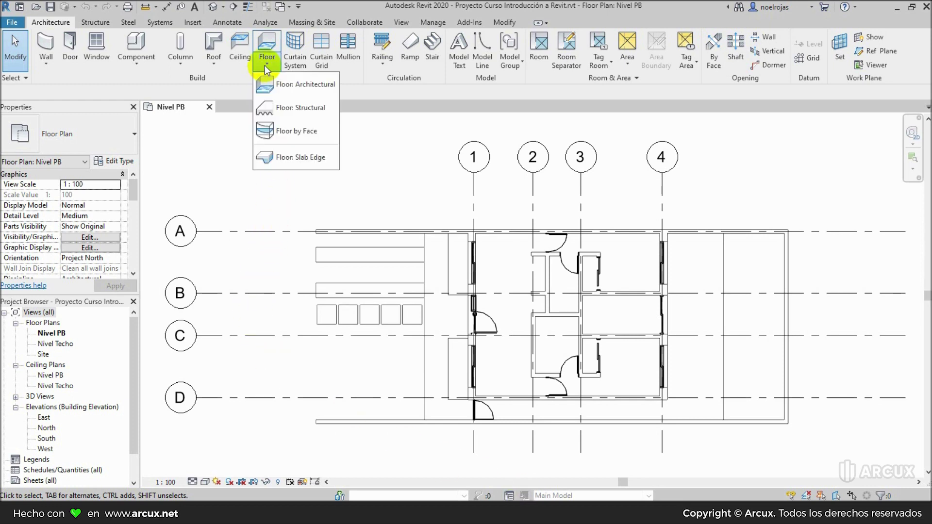
{"action": "left_click", "coordinate": [304, 87]}
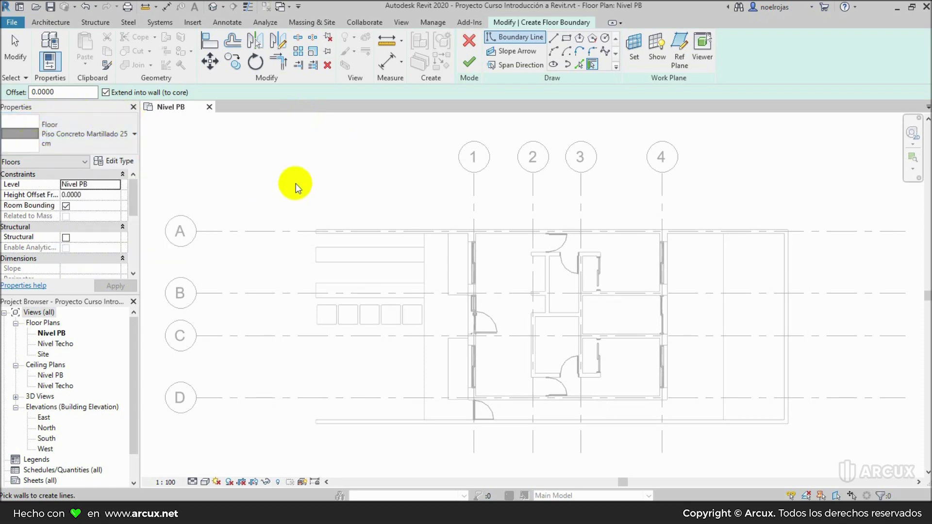
{"action": "left_click", "coordinate": [117, 161]}
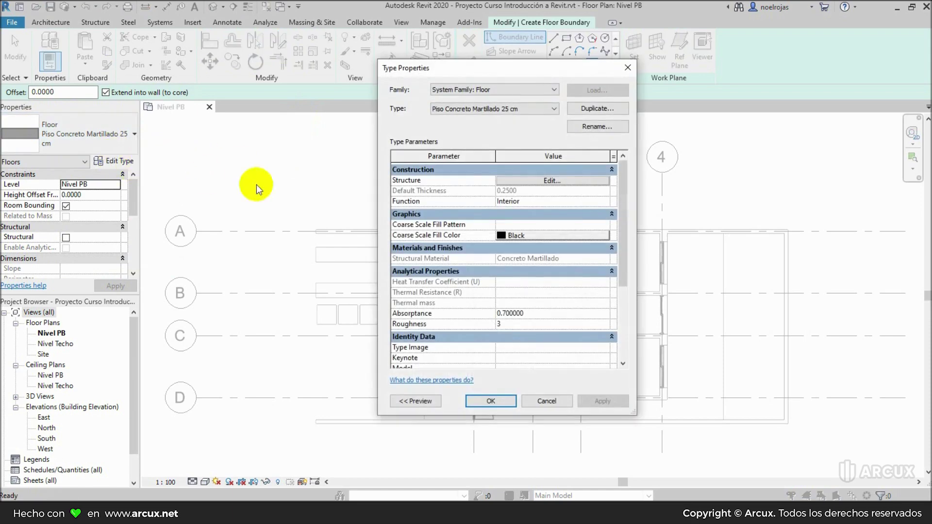
Duplicate the hammered-concrete floor type as 'Piso Acera 25 cm' and edit its layer structure.
{"action": "left_click", "coordinate": [595, 109]}
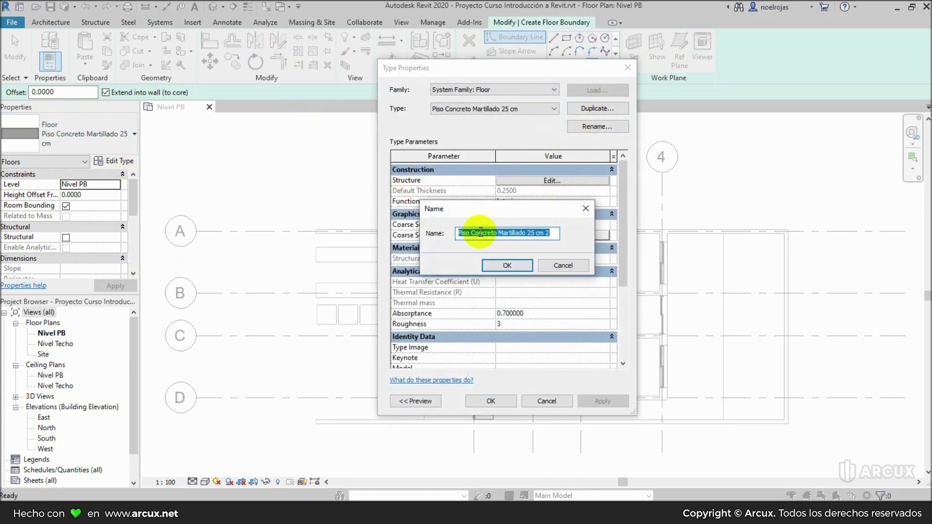
{"action": "left_click", "coordinate": [479, 234]}
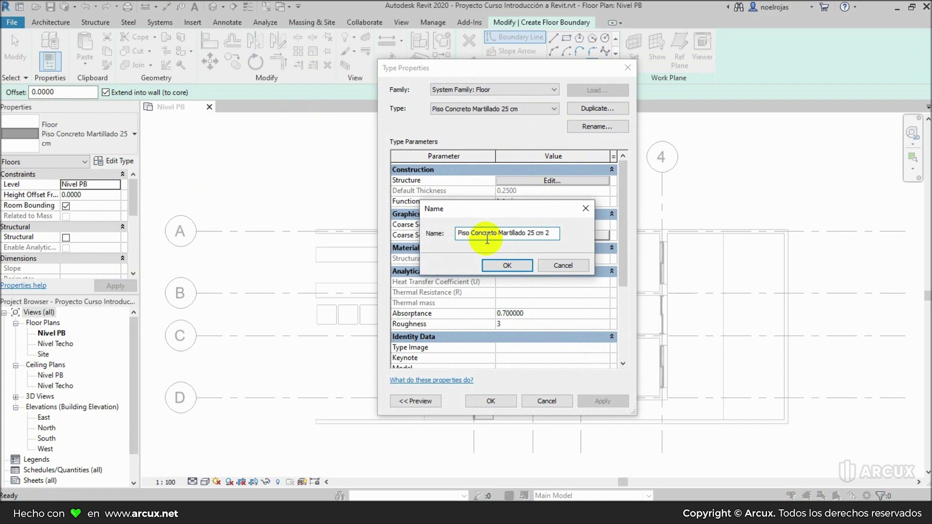
{"action": "type", "text": "Acera"}
{"action": "key", "text": "Delete"}
{"action": "key", "text": "Delete"}
{"action": "key", "text": "Delete"}
{"action": "key", "text": "Delete"}
{"action": "key", "text": "Delete"}
{"action": "key", "text": "Delete"}
{"action": "key", "text": "Delete"}
{"action": "key", "text": "Delete"}
{"action": "key", "text": "Delete"}
{"action": "key", "text": "Delete"}
{"action": "key", "text": "Delete"}
{"action": "key", "text": "Delete"}
{"action": "key", "text": "Delete"}
{"action": "key", "text": "Delete"}
{"action": "key", "text": "Delete"}
{"action": "key", "text": "Delete"}
{"action": "key", "text": "Delete"}
{"action": "key", "text": "Delete"}
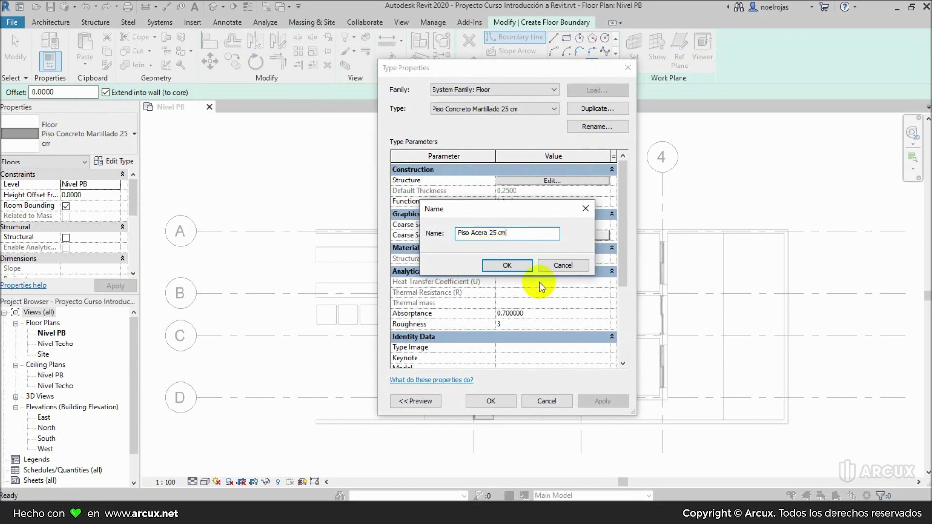
{"action": "left_click", "coordinate": [514, 265]}
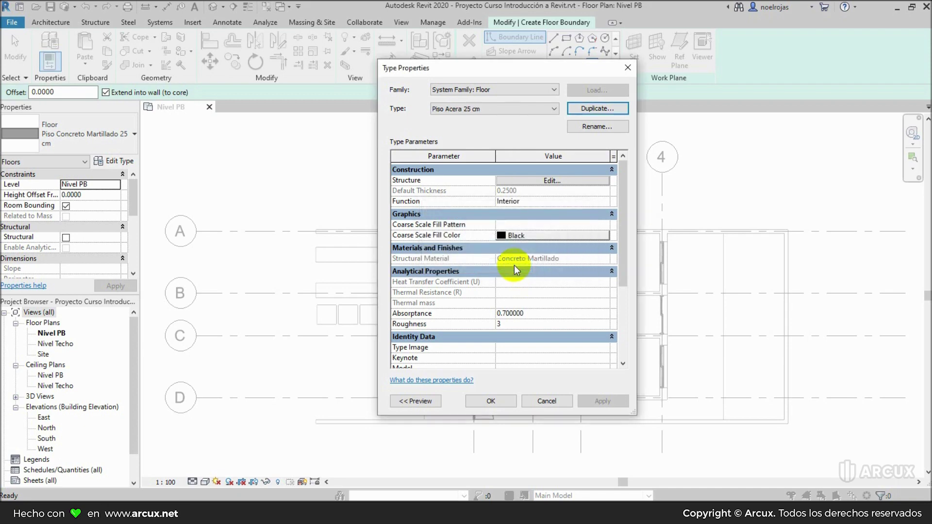
{"action": "left_click", "coordinate": [565, 181]}
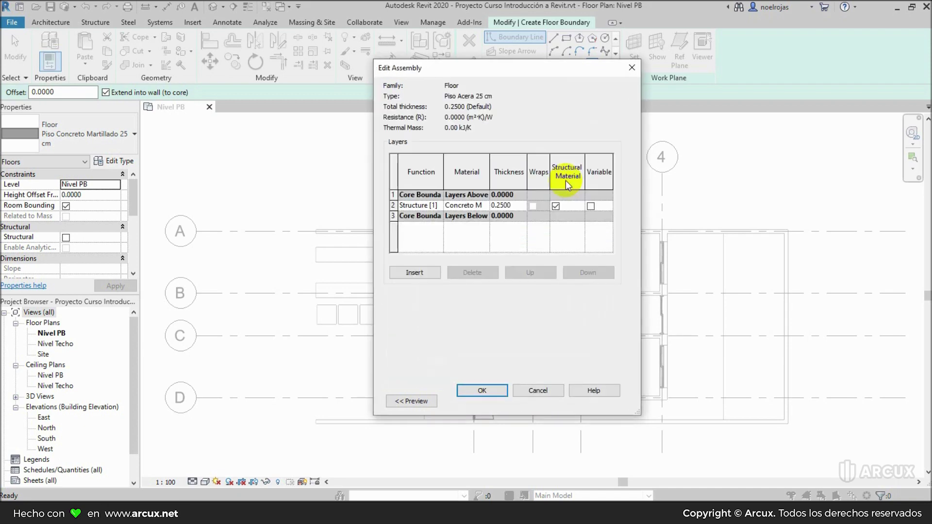
Browse the AEC Concrete library and add Concrete, Walkway to the project materials.
{"action": "left_click", "coordinate": [487, 206]}
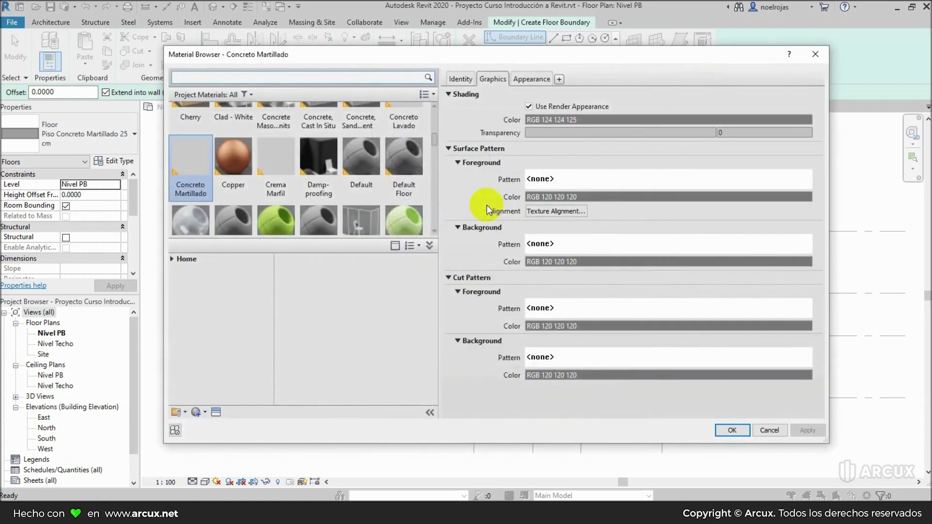
{"action": "left_click", "coordinate": [173, 260]}
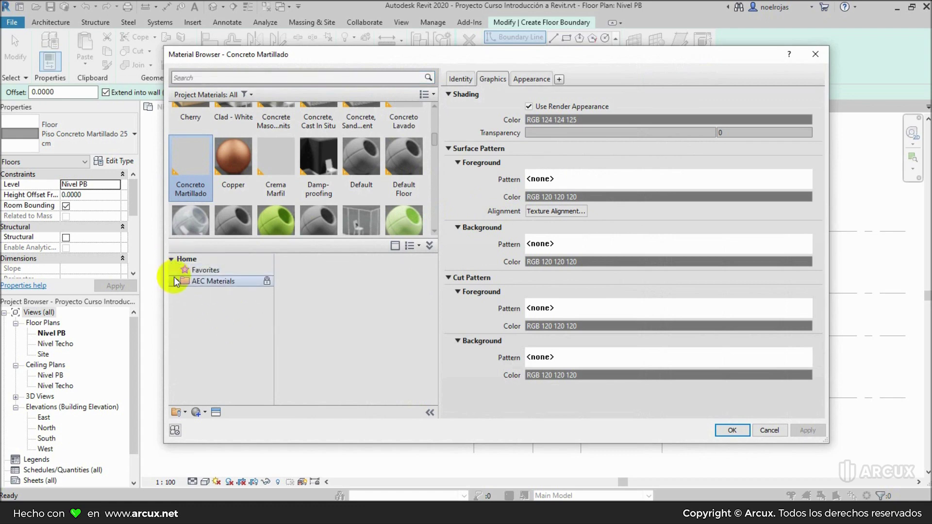
{"action": "left_click", "coordinate": [176, 281]}
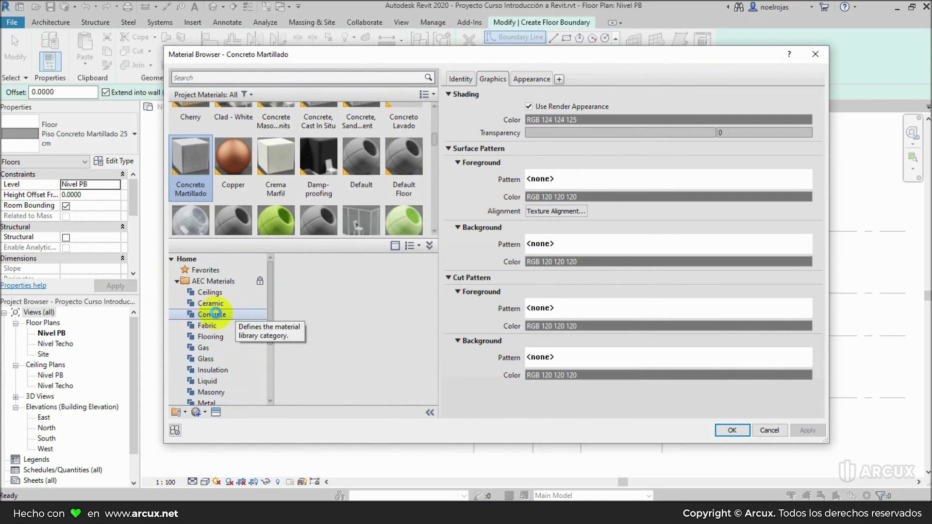
{"action": "left_click", "coordinate": [217, 317]}
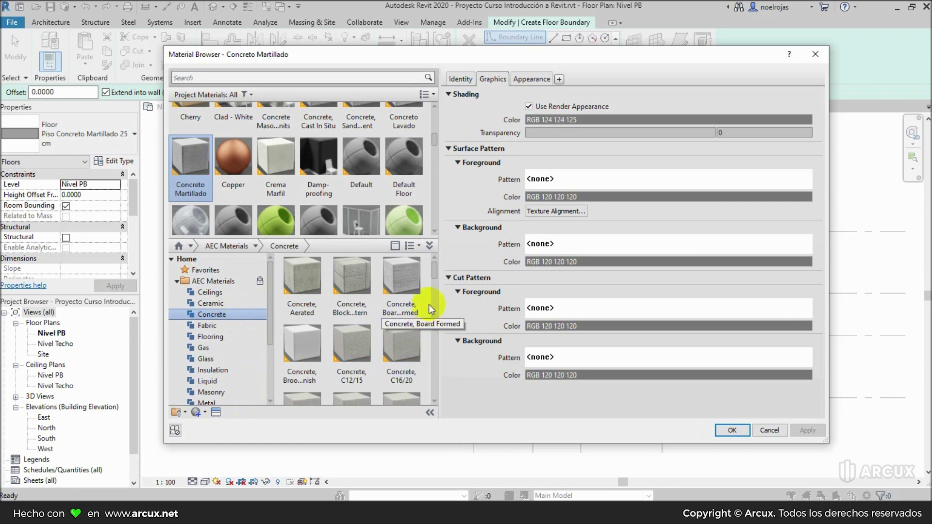
{"action": "left_click_drag", "start_coordinate": [434, 264], "coordinate": [435, 388]}
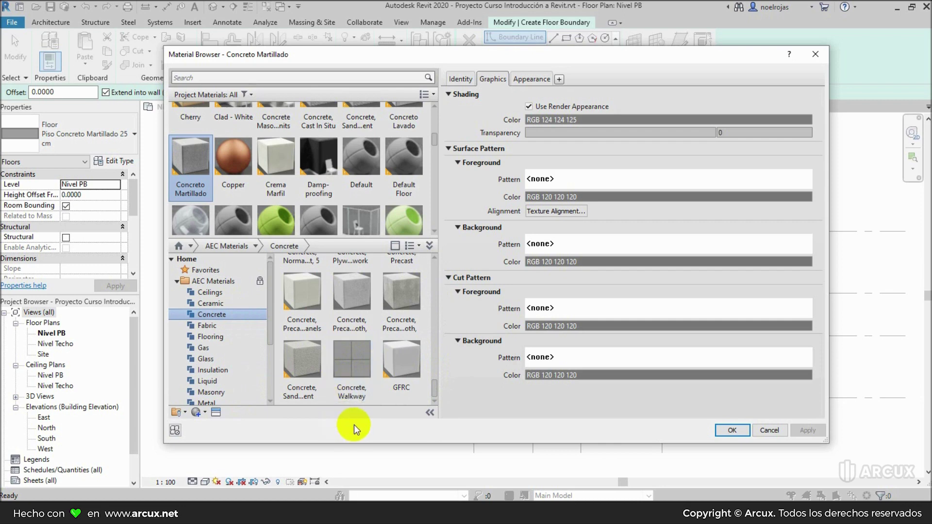
{"action": "mouse_move", "coordinate": [352, 368]}
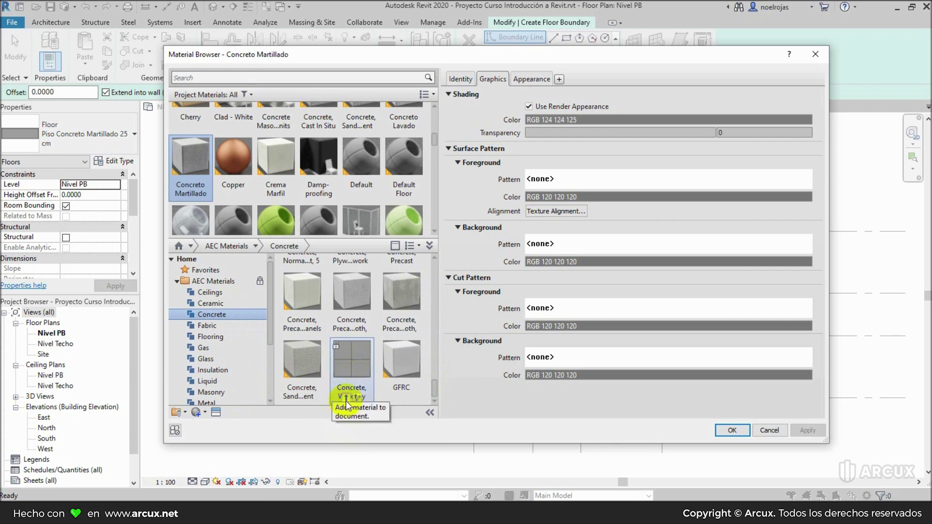
{"action": "left_click", "coordinate": [346, 399]}
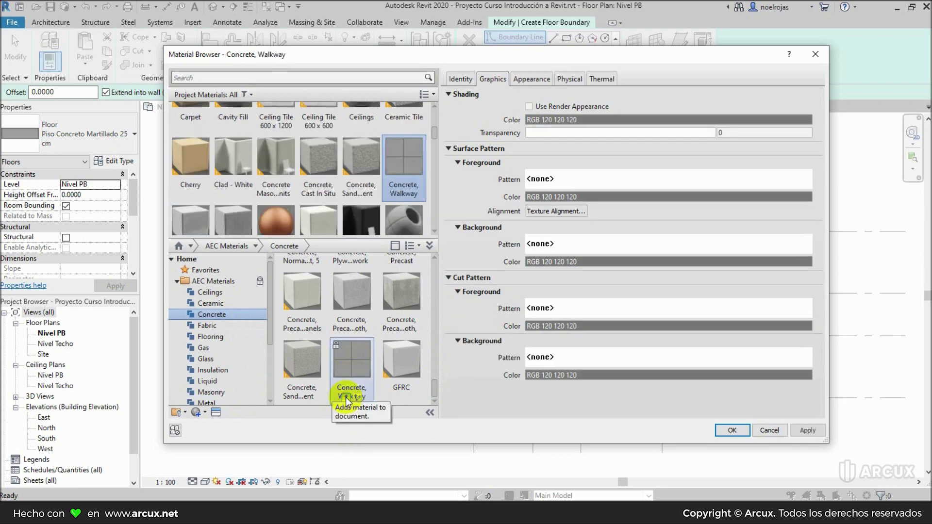
Assign Concrete, Walkway to the structure layer with Use Render Appearance enabled.
{"action": "left_click", "coordinate": [529, 107]}
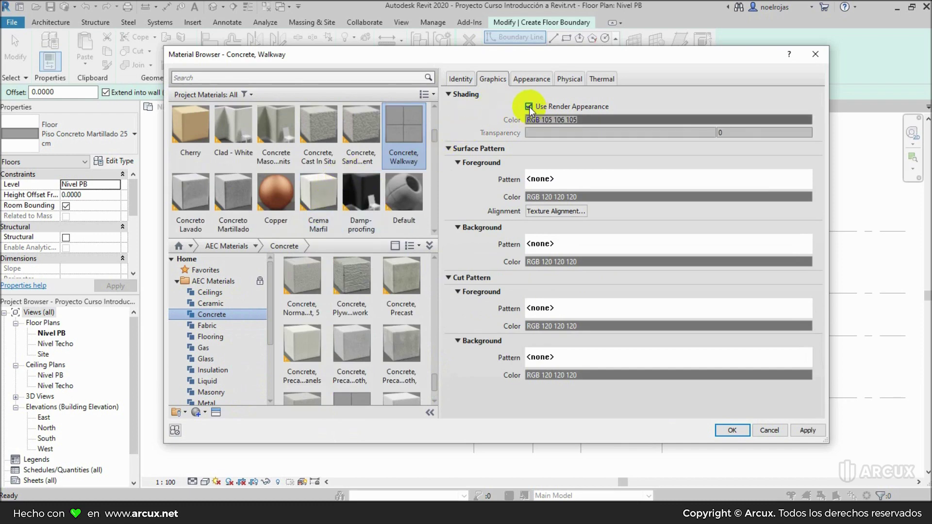
{"action": "left_click", "coordinate": [538, 81]}
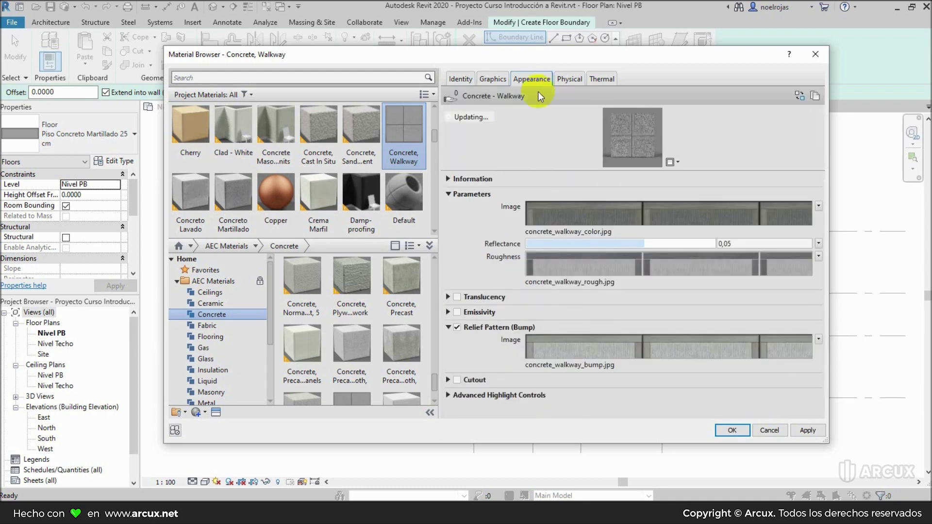
{"action": "left_click", "coordinate": [663, 216]}
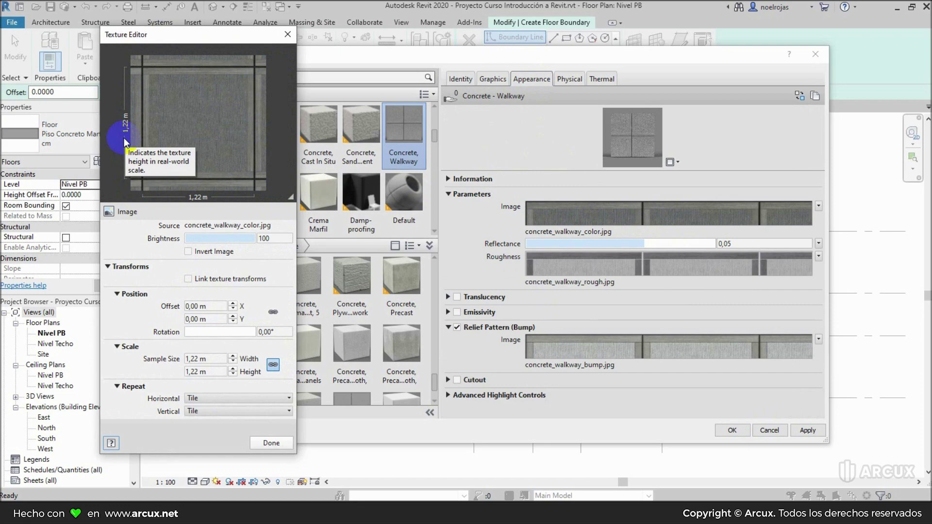
{"action": "left_click", "coordinate": [275, 444]}
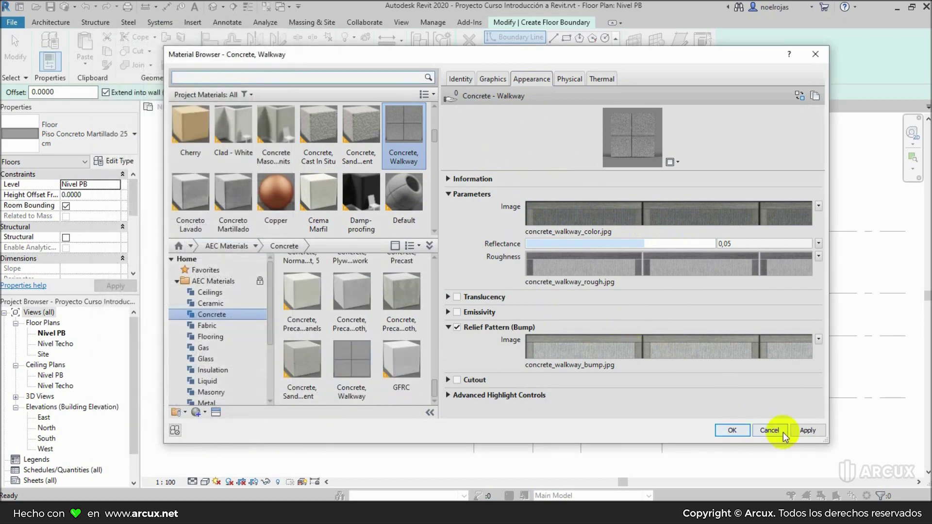
{"action": "left_click", "coordinate": [807, 431]}
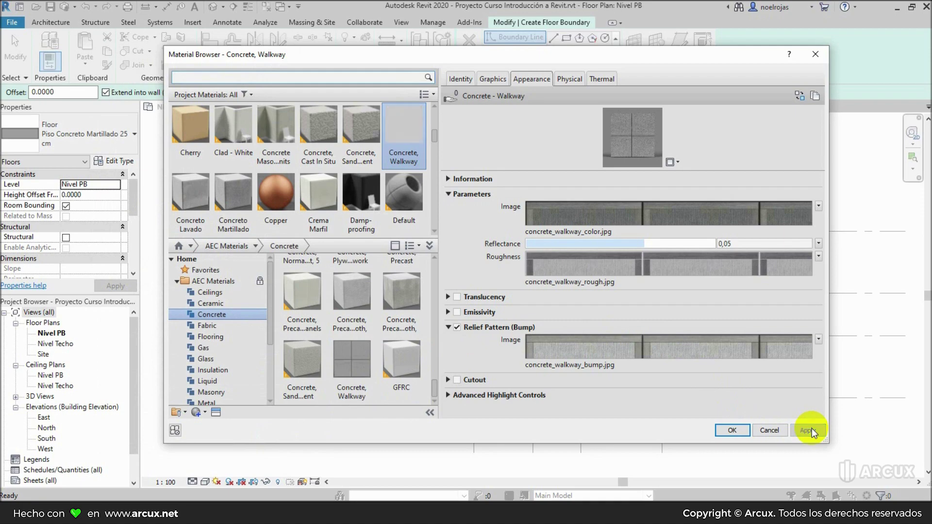
{"action": "left_click", "coordinate": [733, 432]}
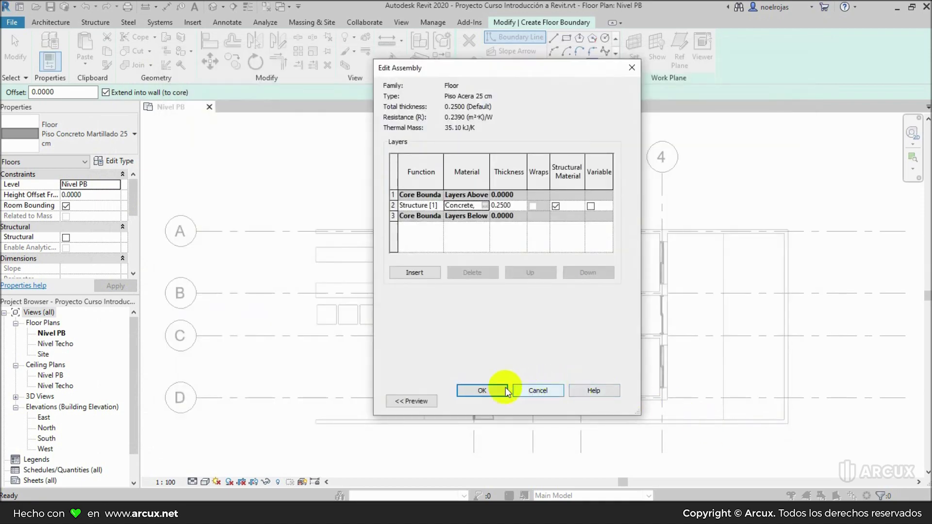
{"action": "left_click", "coordinate": [478, 390]}
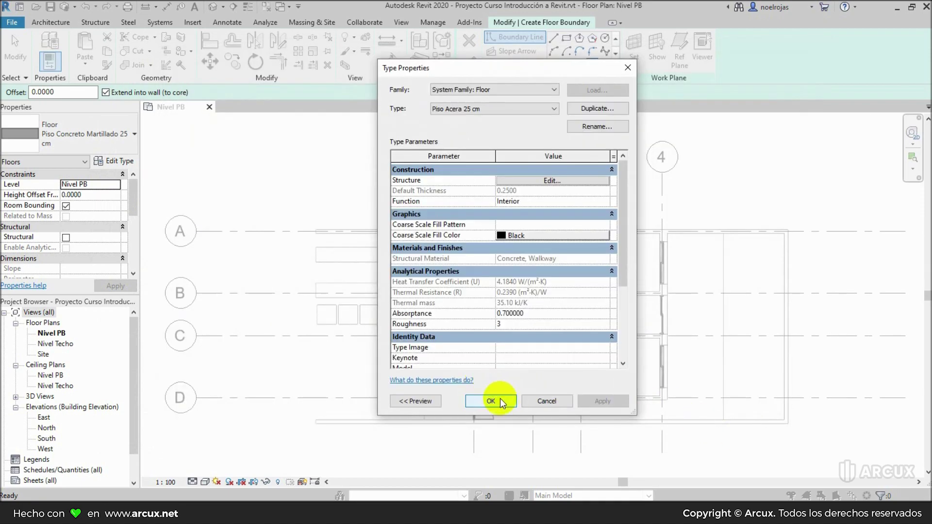
Confirm Piso Acera 25 cm as the floor type and zoom to the plan's west side.
{"action": "left_click", "coordinate": [491, 402]}
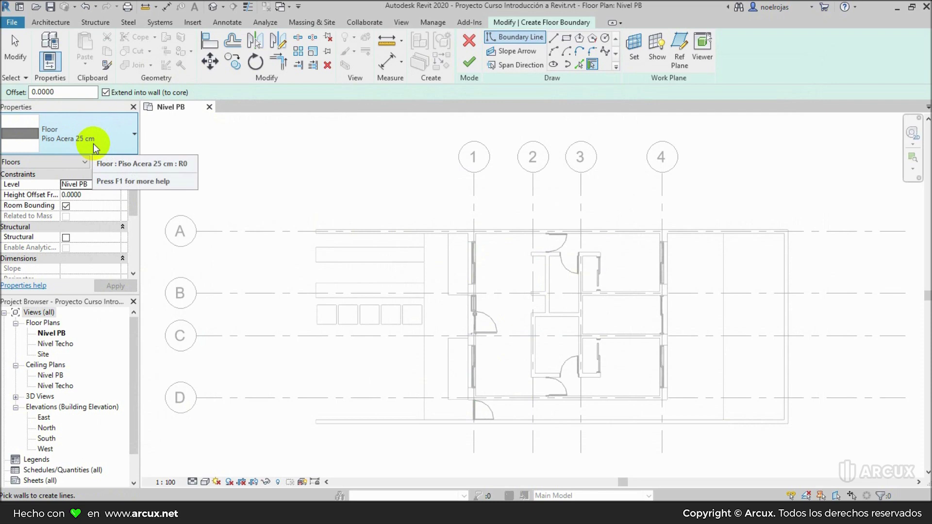
{"action": "mouse_move", "coordinate": [277, 278]}
{"action": "middle_mouse_down"}
{"action": "mouse_move", "coordinate": [451, 271]}
{"action": "mouse_move", "coordinate": [423, 252]}
{"action": "middle_mouse_up"}
{"action": "scroll", "coordinate": [451, 270], "scroll_direction": "up", "scroll_amount": 1}
{"action": "scroll", "coordinate": [454, 270], "scroll_direction": "up", "scroll_amount": 1}
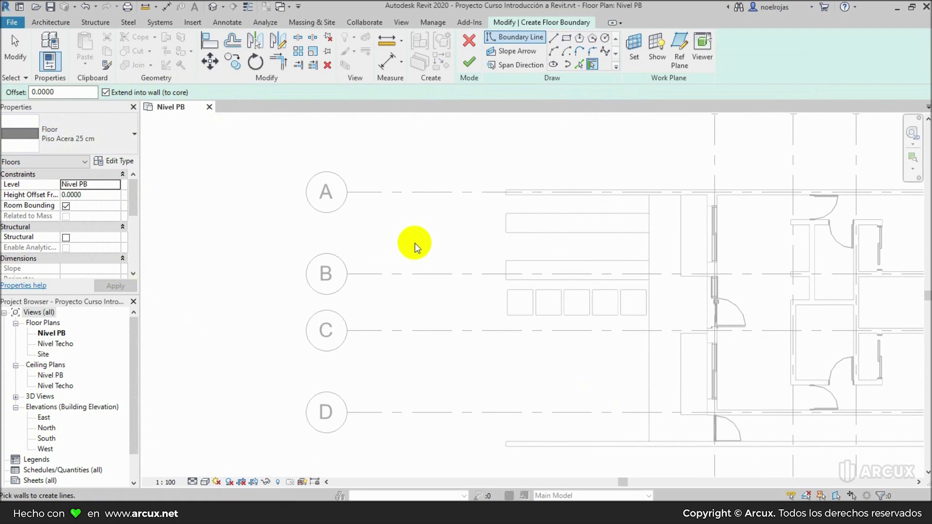
Pick the sidewalk's top, bottom and west edges, adding a boundary line offset 1.00 m west.
{"action": "left_click", "coordinate": [580, 65]}
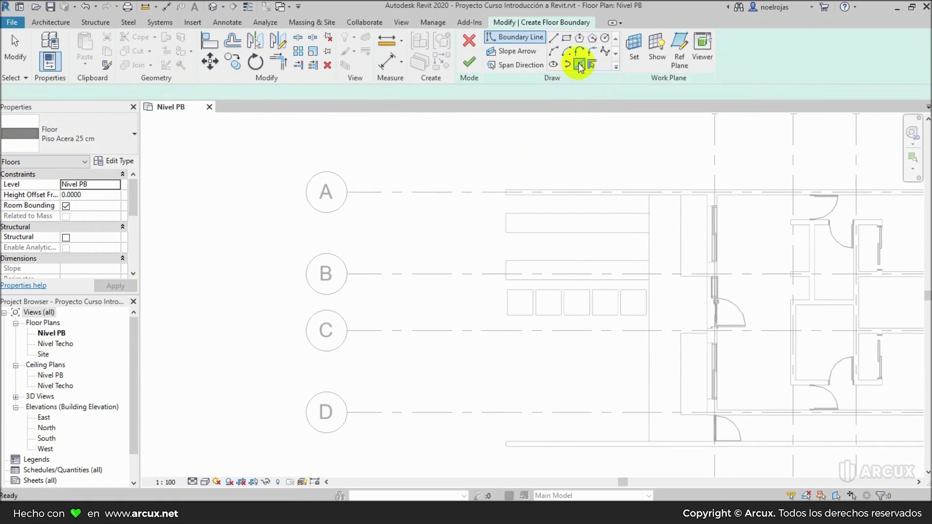
{"action": "left_click", "coordinate": [526, 188]}
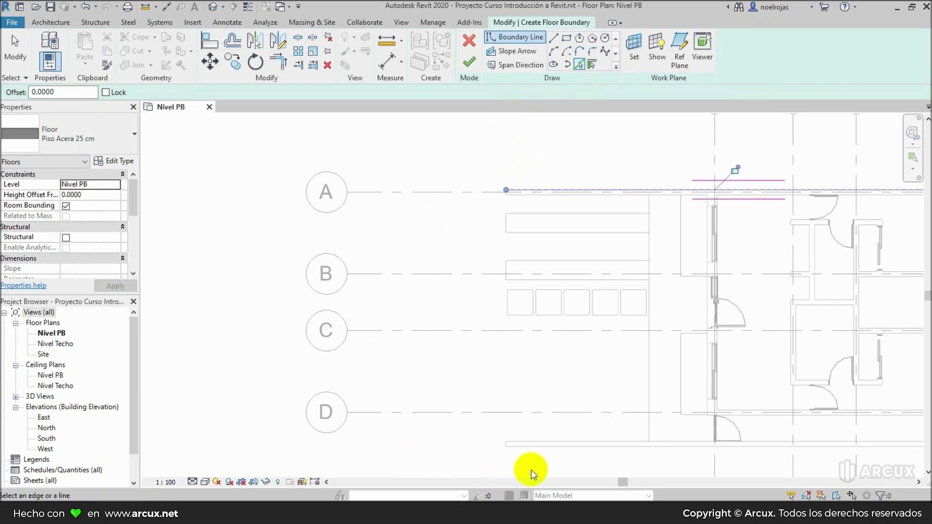
{"action": "left_click", "coordinate": [538, 446]}
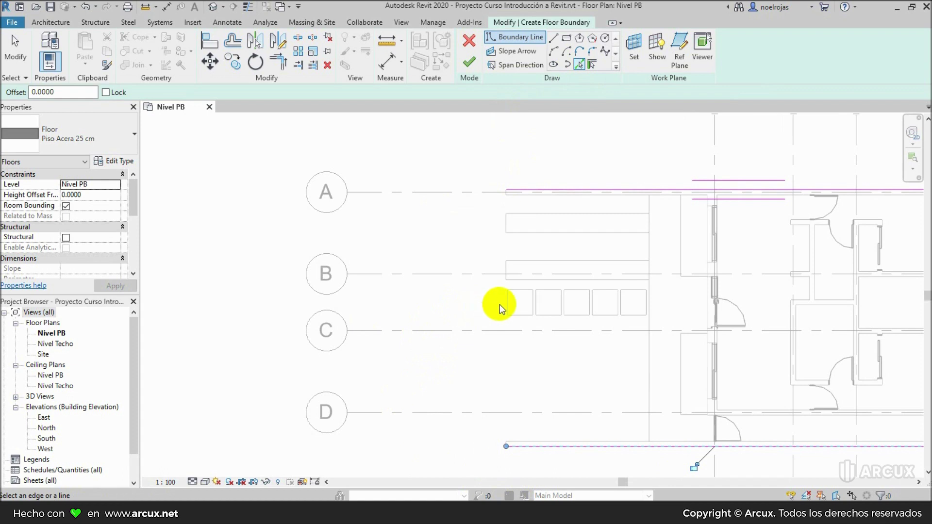
{"action": "left_click", "coordinate": [507, 275]}
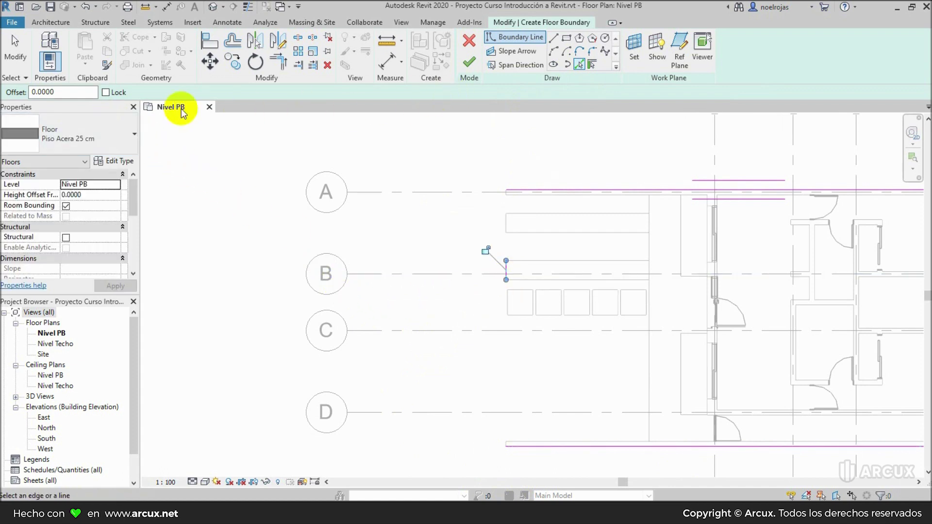
{"action": "left_click_drag", "start_coordinate": [59, 92], "coordinate": [14, 94]}
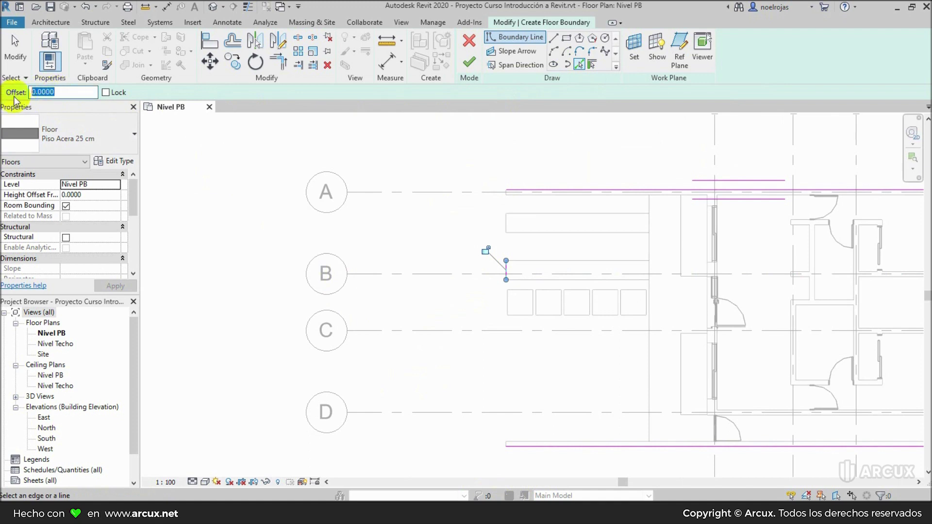
{"action": "type", "text": "1.00"}
{"action": "left_click", "coordinate": [499, 270]}
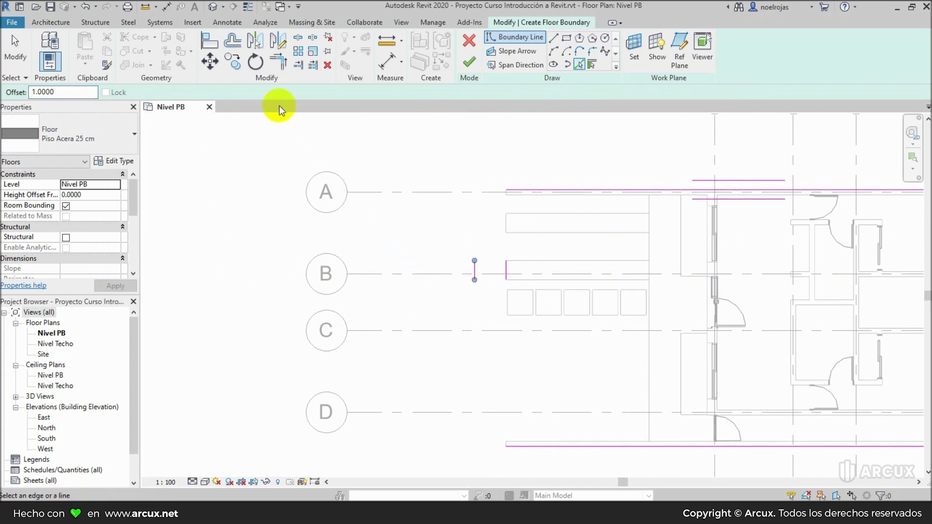
{"action": "left_click", "coordinate": [277, 63]}
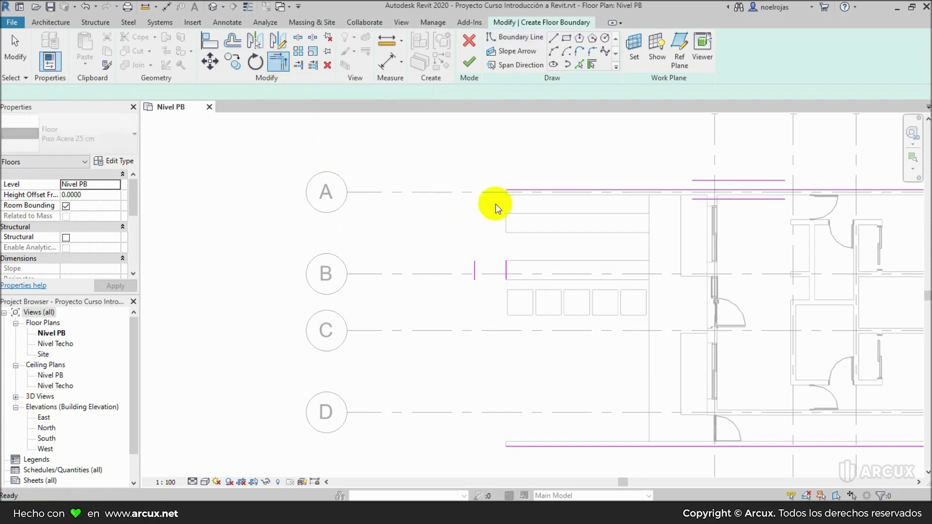
Trim the boundary lines into a closed rectangle and clear the Height Offset value.
{"action": "left_click", "coordinate": [477, 266]}
{"action": "left_click", "coordinate": [506, 191]}
{"action": "left_click", "coordinate": [491, 190]}
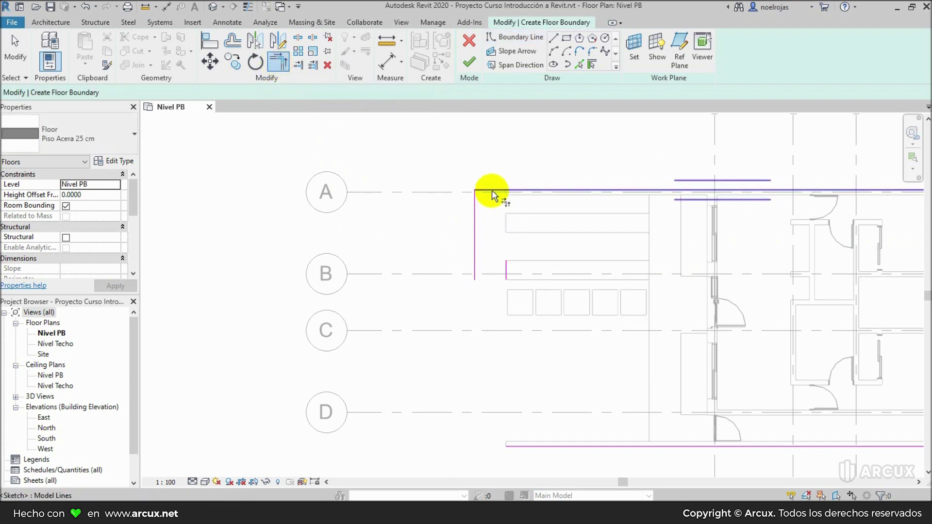
{"action": "left_click", "coordinate": [506, 262]}
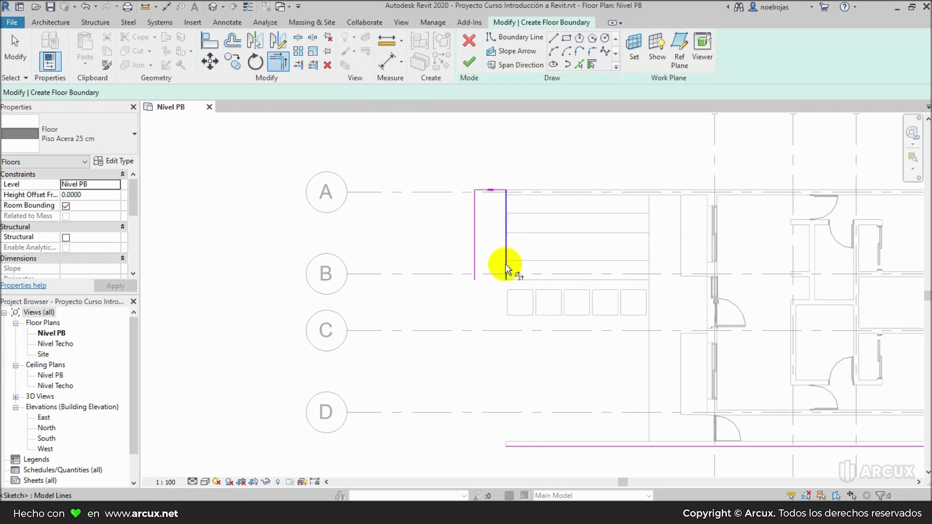
{"action": "left_click", "coordinate": [477, 266]}
{"action": "left_click", "coordinate": [522, 446]}
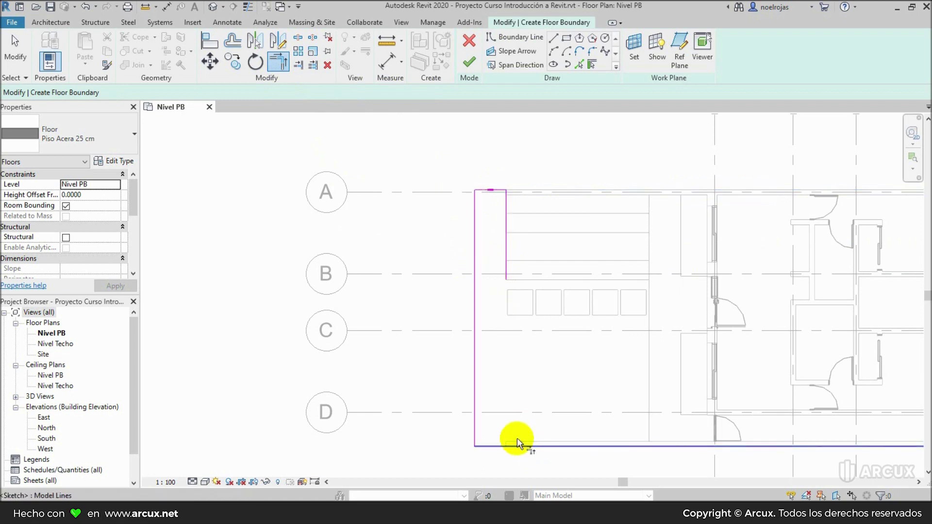
{"action": "left_click", "coordinate": [505, 267]}
{"action": "left_click", "coordinate": [493, 446]}
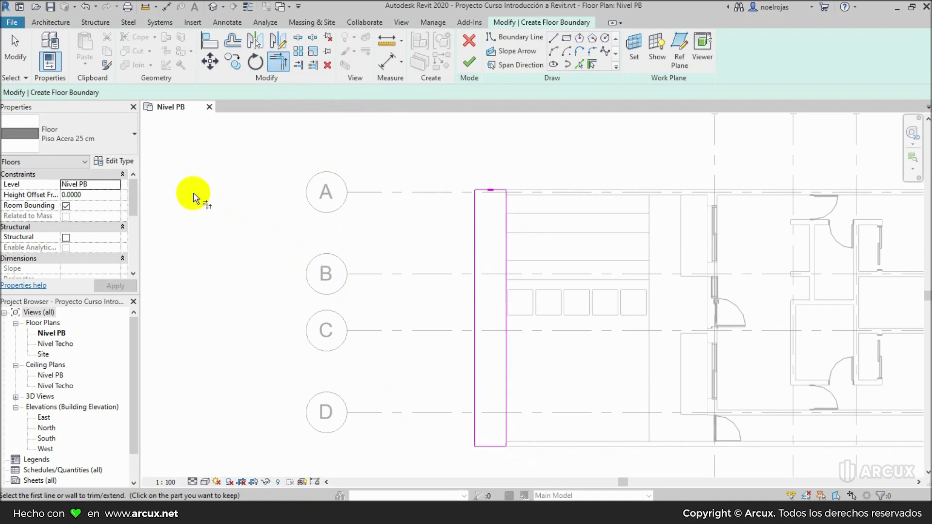
{"action": "left_click", "coordinate": [87, 195]}
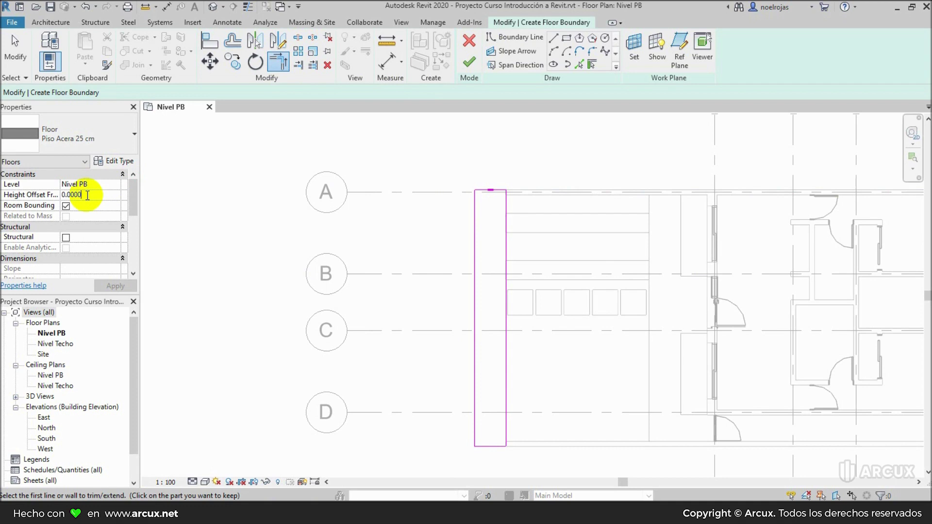
{"action": "key", "text": "BackSpace"}
{"action": "key", "text": "BackSpace"}
{"action": "key", "text": "BackSpace"}
{"action": "key", "text": "BackSpace"}
{"action": "key", "text": "BackSpace"}
{"action": "key", "text": "BackSpace"}
Set Height Offset From Level to -0.27 and finish the floor slab.
{"action": "type", "text": "-0.27"}
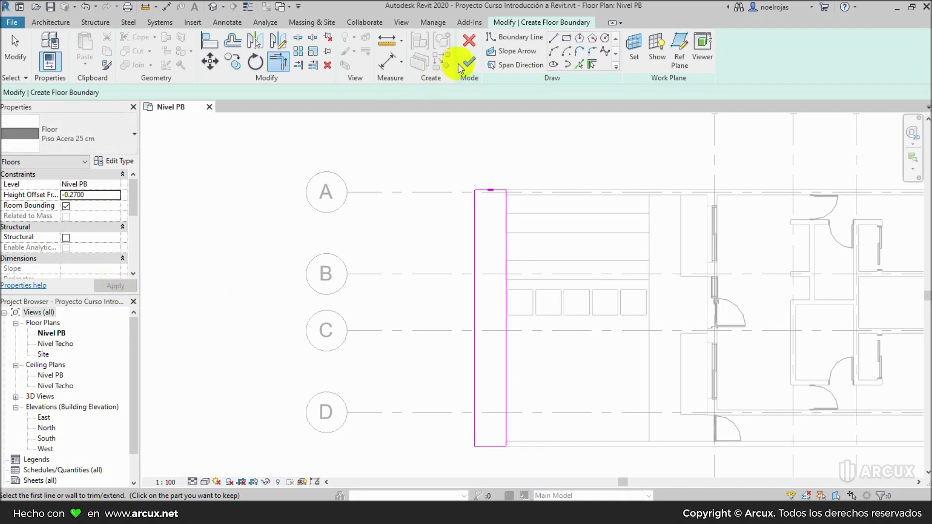
{"action": "left_click", "coordinate": [467, 66]}
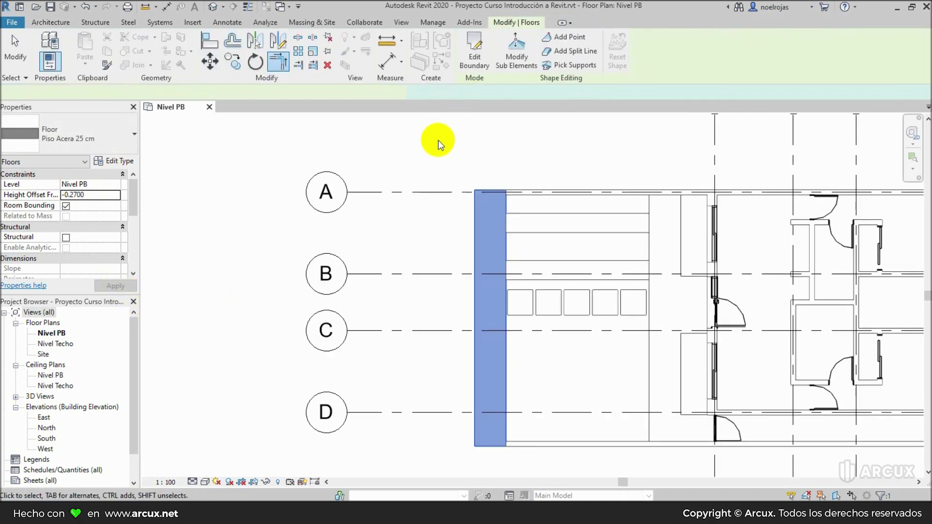
{"action": "left_click", "coordinate": [439, 140]}
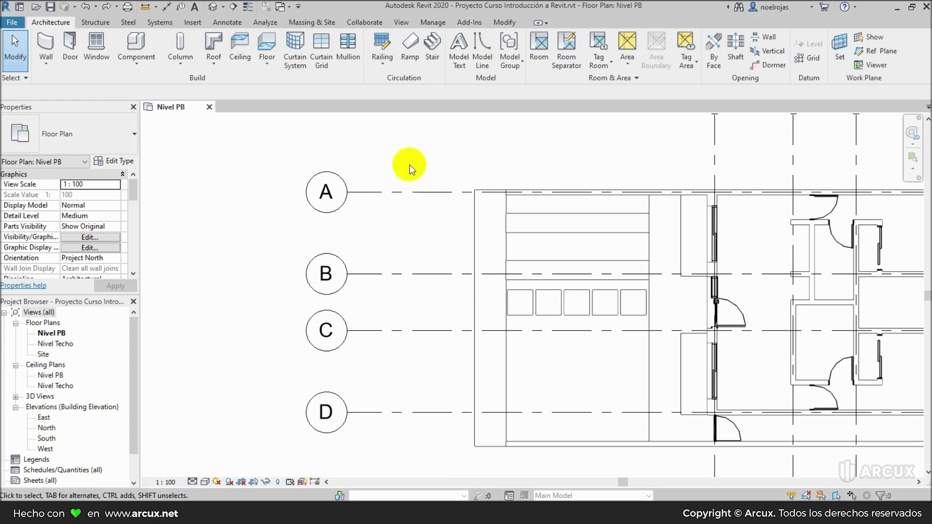
Drag grid A's bubble to move the A–D grid heads left, clear of the slab.
{"action": "left_click", "coordinate": [421, 195]}
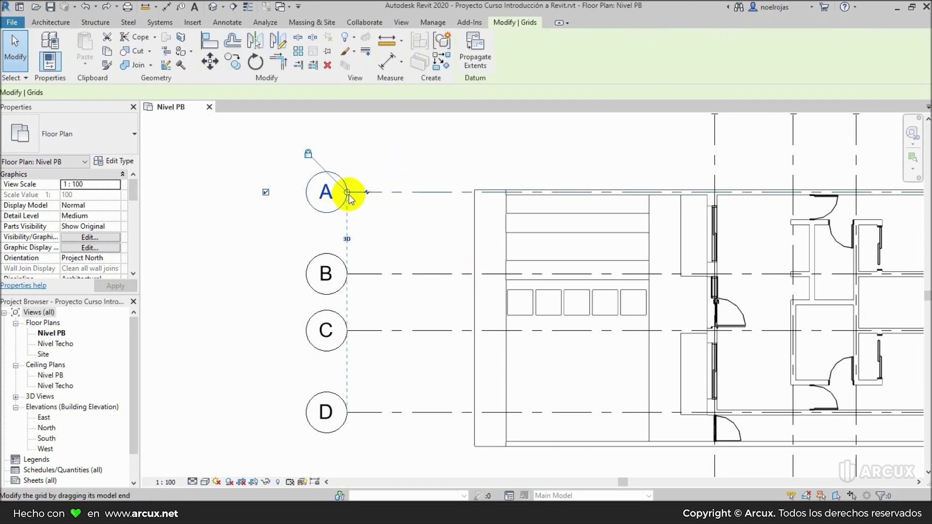
{"action": "left_click_drag", "start_coordinate": [323, 193], "coordinate": [222, 210]}
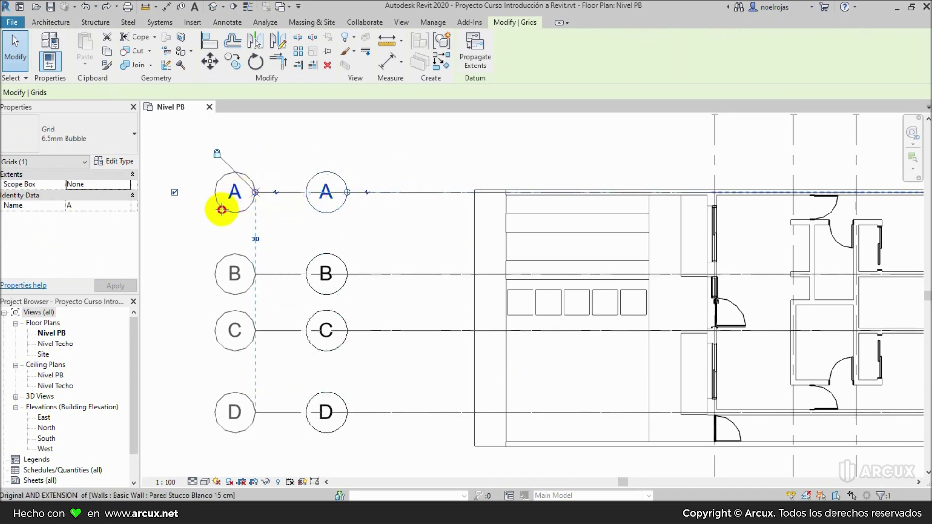
{"action": "left_click", "coordinate": [271, 162]}
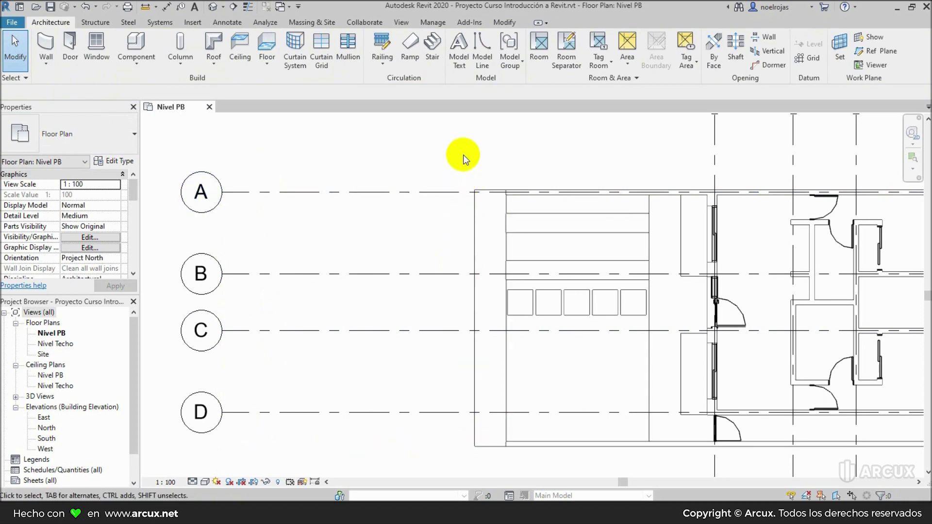
{"action": "left_click", "coordinate": [270, 61]}
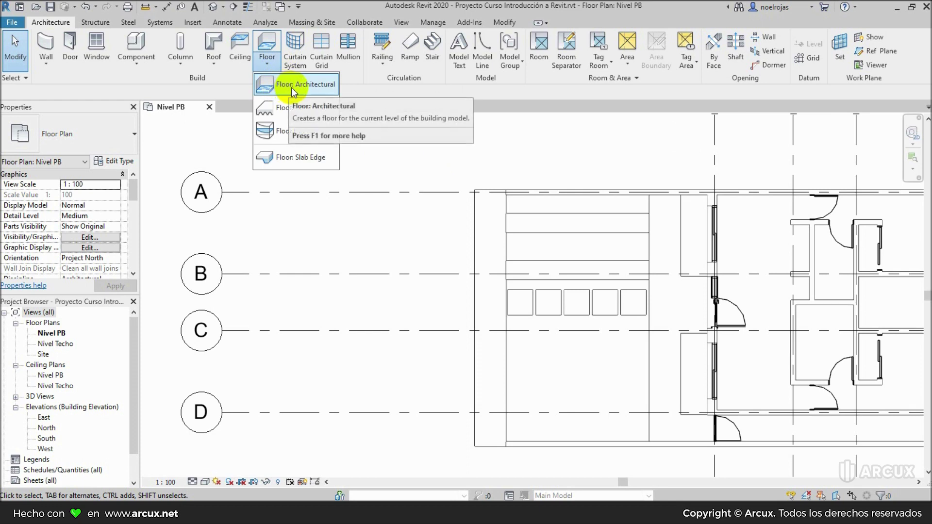
Duplicate Piso Acera 25 cm as a new floor type named 'Pavimento 15 cm'.
{"action": "left_click", "coordinate": [313, 87]}
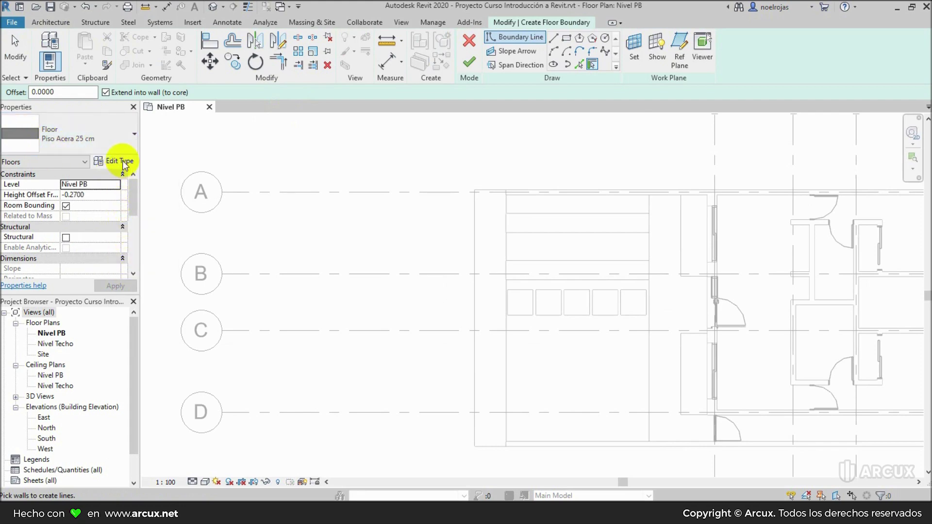
{"action": "left_click", "coordinate": [116, 161]}
{"action": "left_click", "coordinate": [597, 109]}
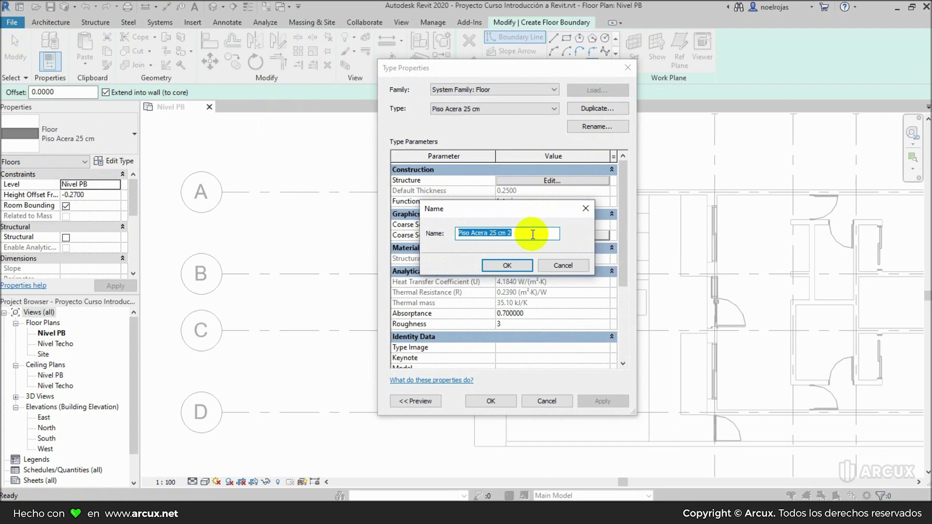
{"action": "type", "text": "Pavi"}
{"action": "type", "text": "mento "}
{"action": "type", "text": "15 c"}
{"action": "type", "text": "m"}
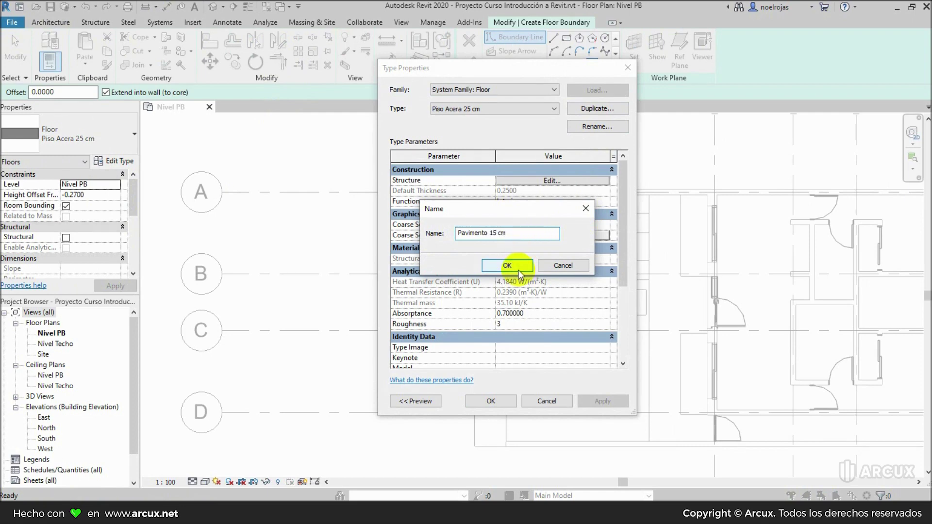
{"action": "left_click", "coordinate": [518, 268]}
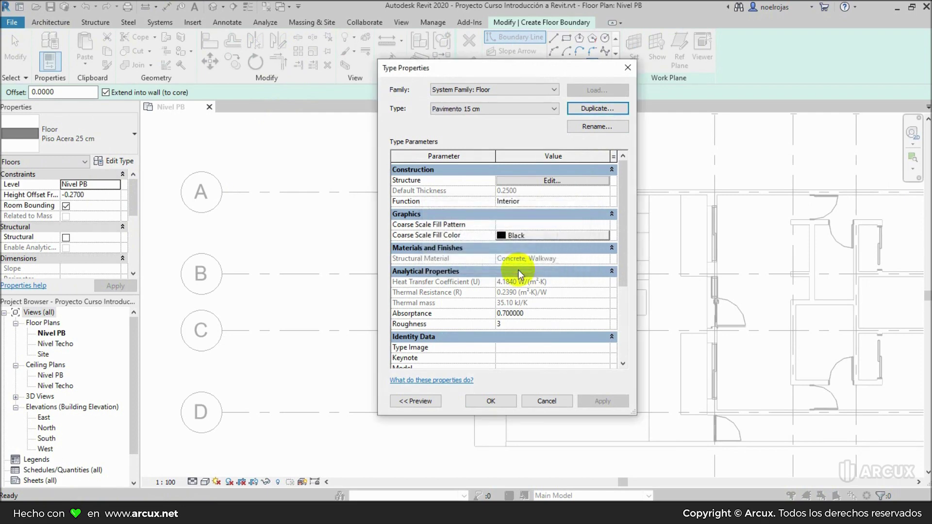
{"action": "left_click", "coordinate": [575, 179]}
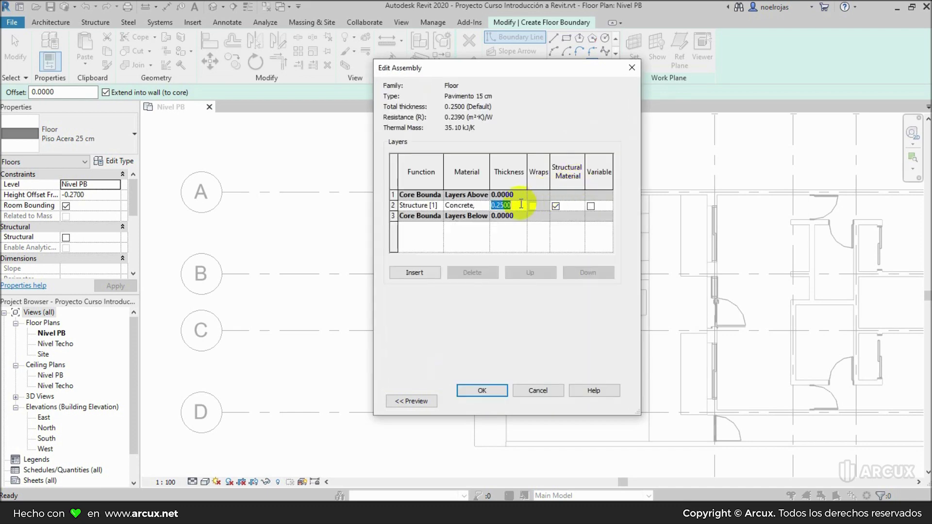
Set the structure layer thickness to 0.15 and browse for its material.
{"action": "type", "text": "0.15"}
{"action": "left_click", "coordinate": [486, 206]}
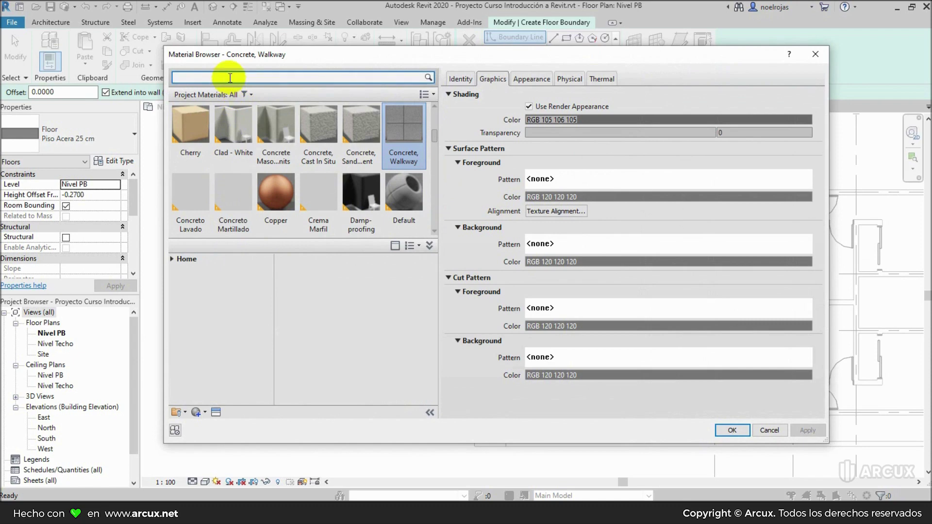
Add Asphalt, Pavement to the project and shade it with its render appearance colour.
{"action": "type", "text": "asphal"}
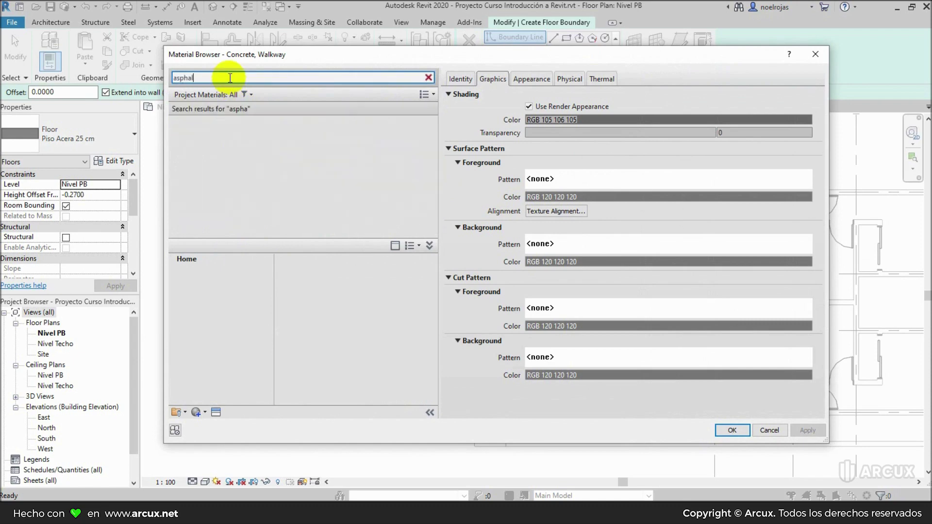
{"action": "type", "text": "t"}
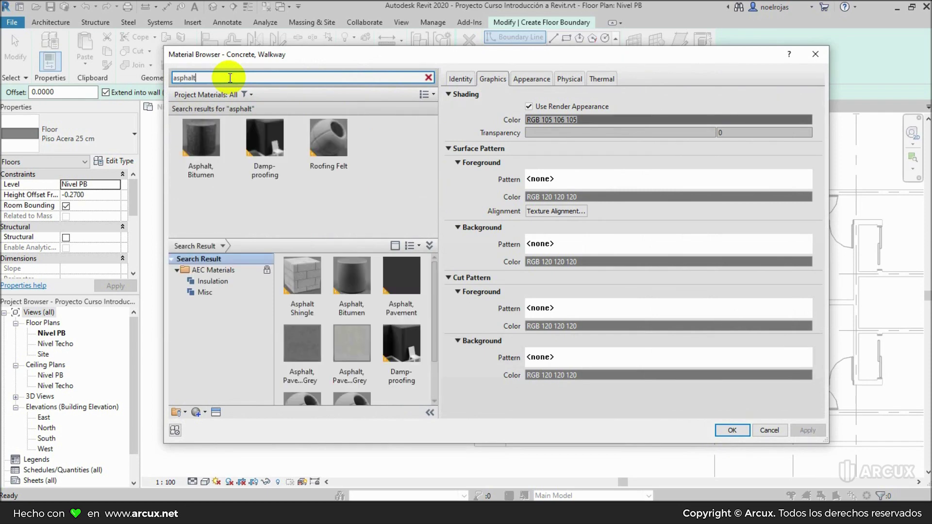
{"action": "mouse_move", "coordinate": [401, 284]}
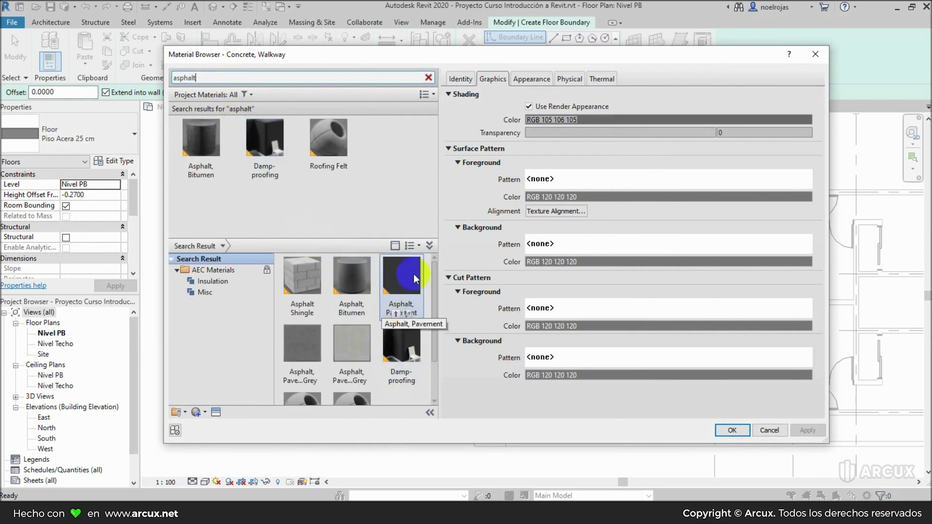
{"action": "left_click", "coordinate": [395, 315]}
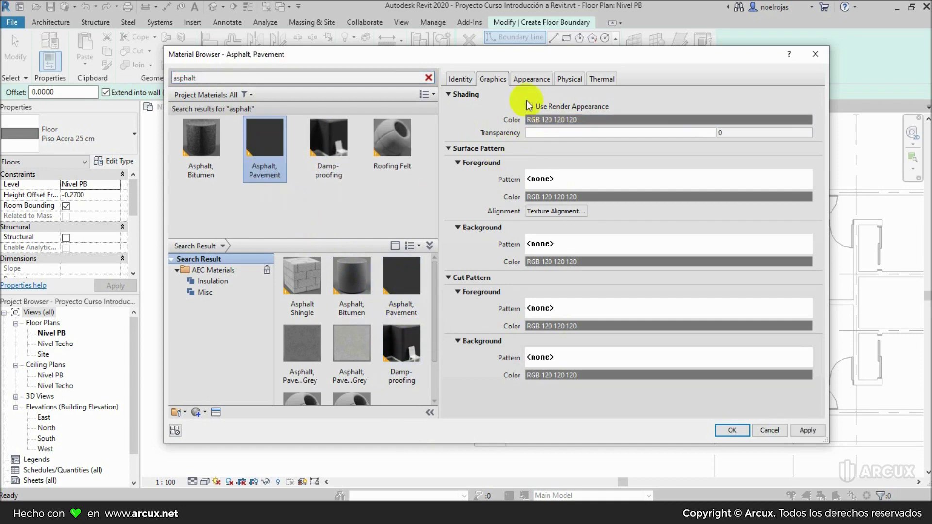
{"action": "left_click", "coordinate": [460, 78]}
{"action": "left_click", "coordinate": [495, 80]}
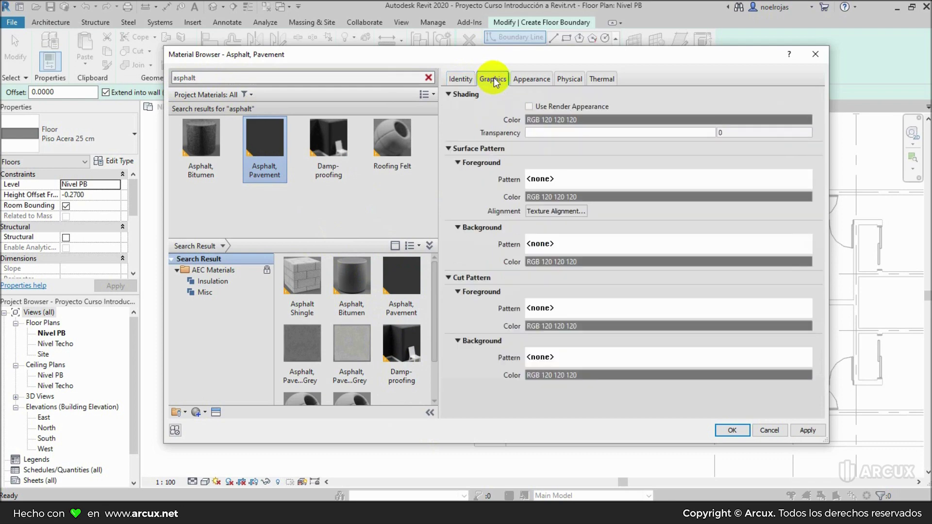
{"action": "left_click", "coordinate": [529, 106]}
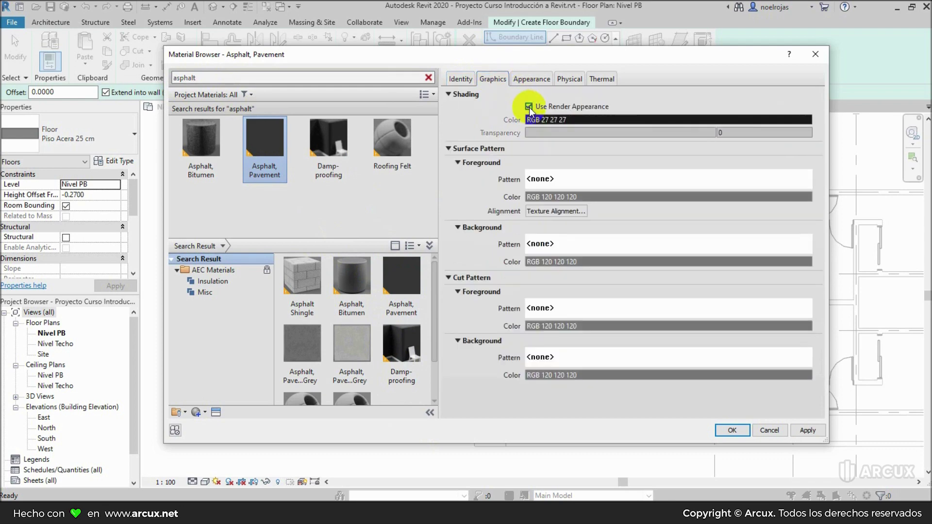
{"action": "left_click", "coordinate": [532, 79]}
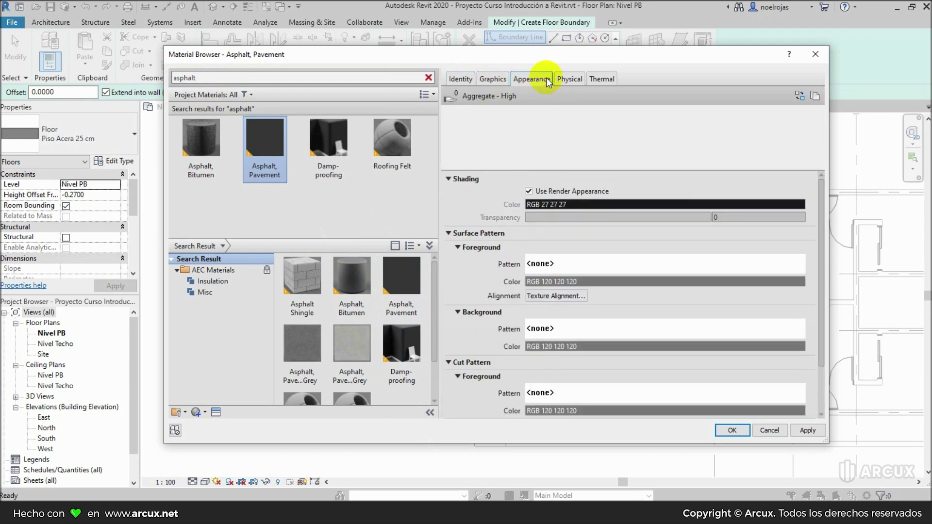
{"action": "left_click", "coordinate": [642, 226]}
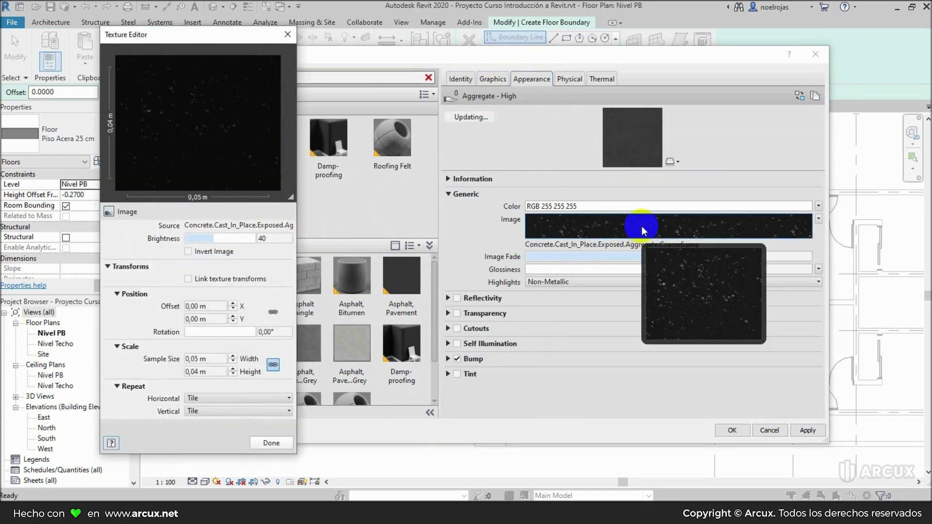
Apply Asphalt, Pavement as the layer material and confirm the Pavimento 15 cm type.
{"action": "left_click", "coordinate": [270, 444]}
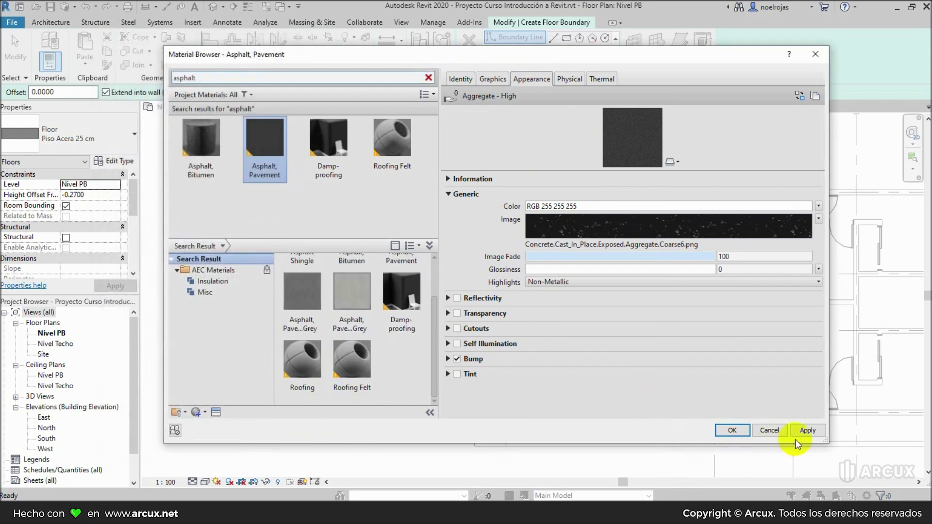
{"action": "left_click", "coordinate": [809, 431]}
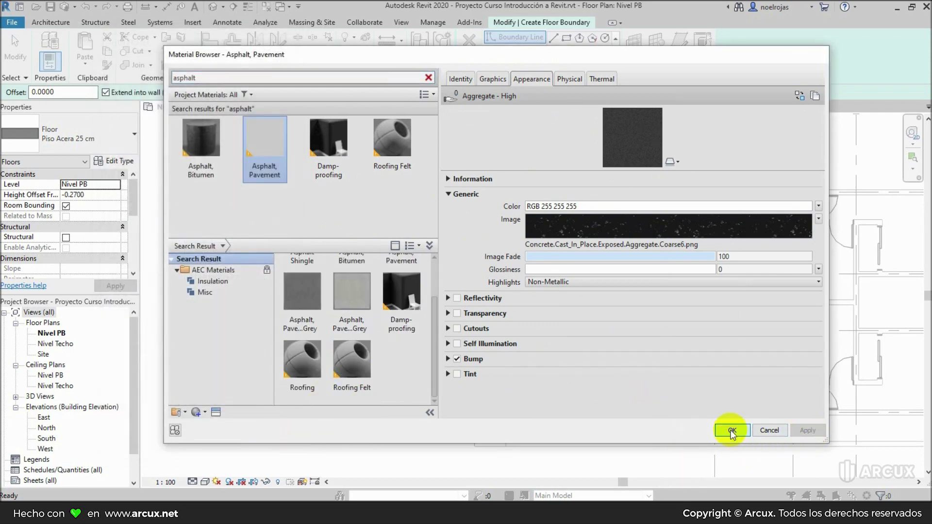
{"action": "left_click", "coordinate": [732, 431]}
{"action": "left_click", "coordinate": [480, 391]}
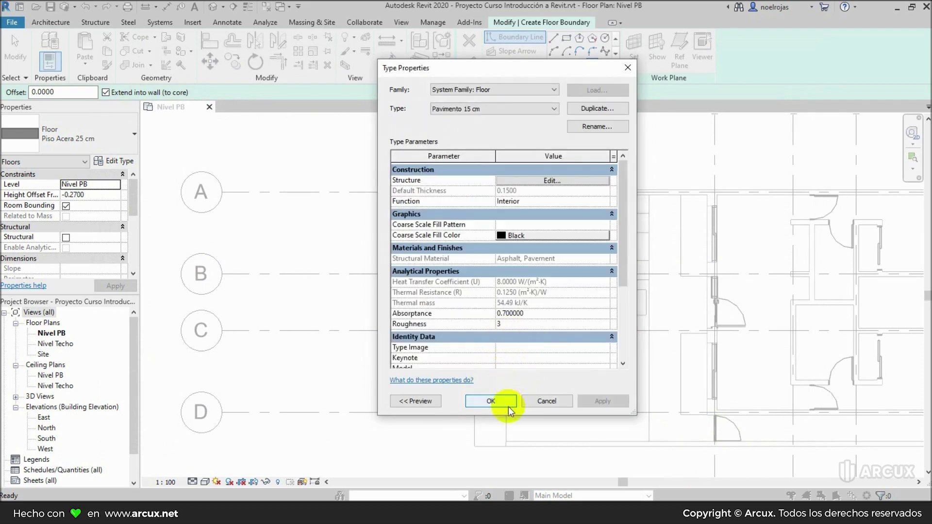
{"action": "left_click", "coordinate": [491, 401]}
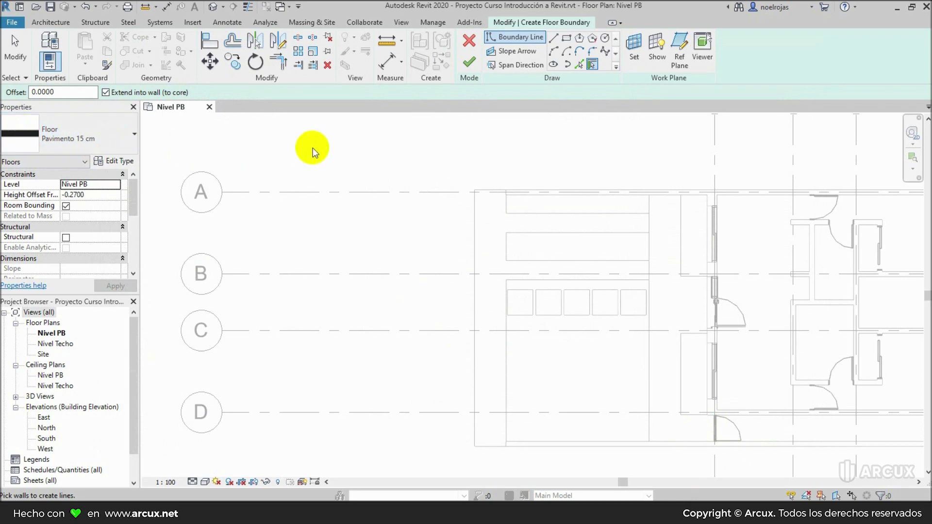
Add a boundary line 6.00 m west of the sidewalk's west edge.
{"action": "left_click", "coordinate": [580, 68]}
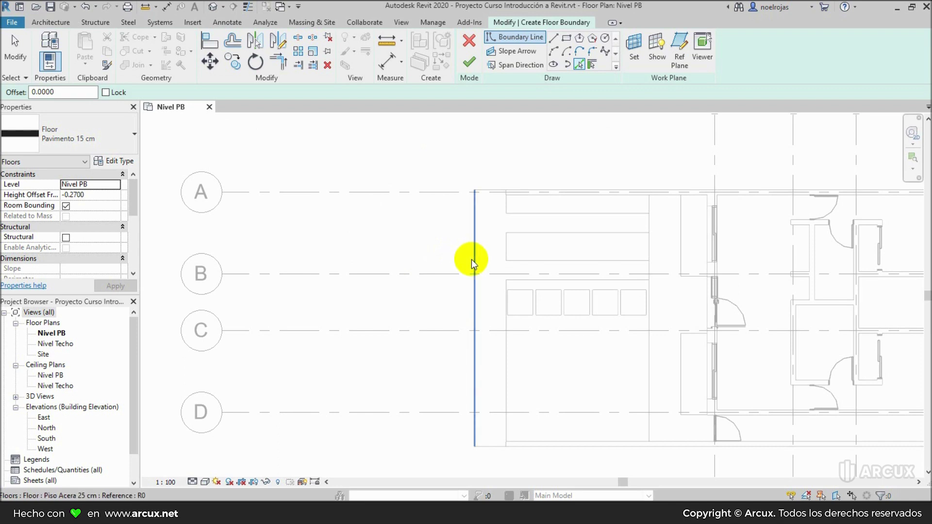
{"action": "left_click", "coordinate": [473, 259]}
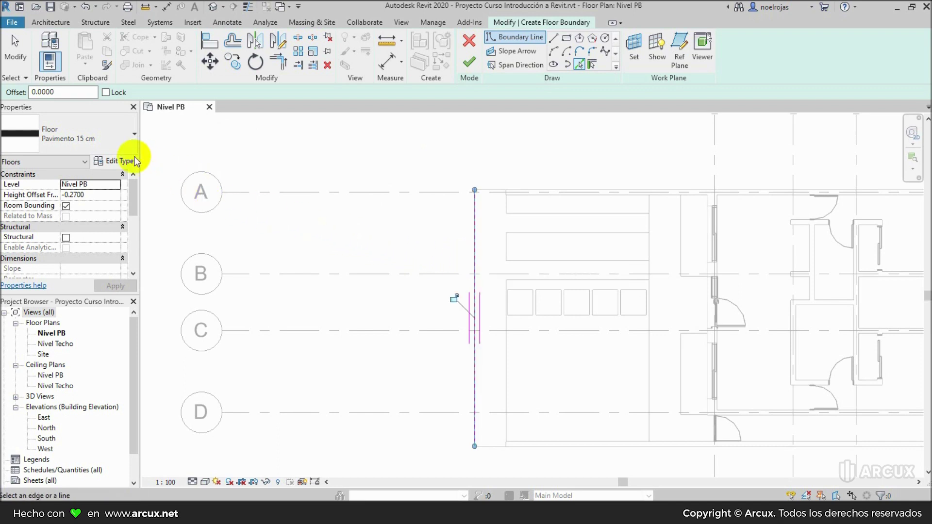
{"action": "left_click_drag", "start_coordinate": [30, 92], "coordinate": [68, 96]}
{"action": "type", "text": "6.00"}
{"action": "key", "text": "Return"}
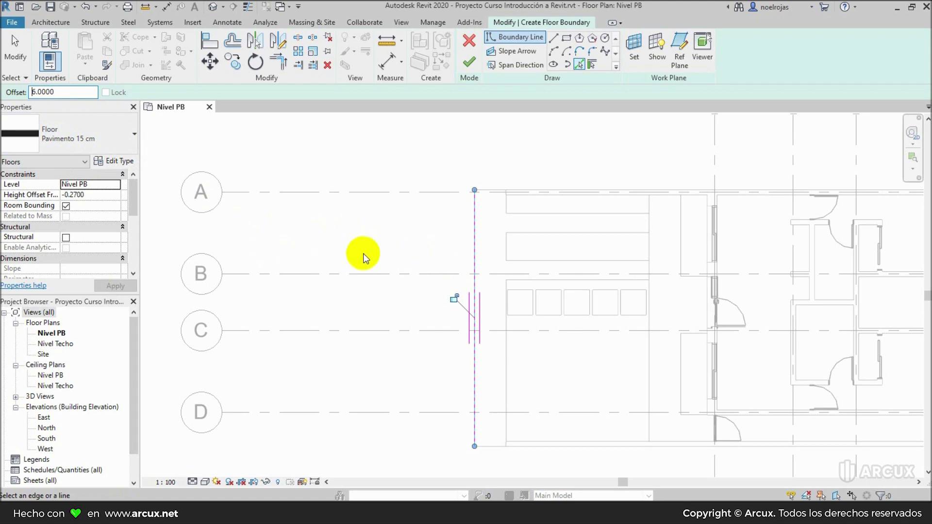
{"action": "left_click", "coordinate": [471, 257]}
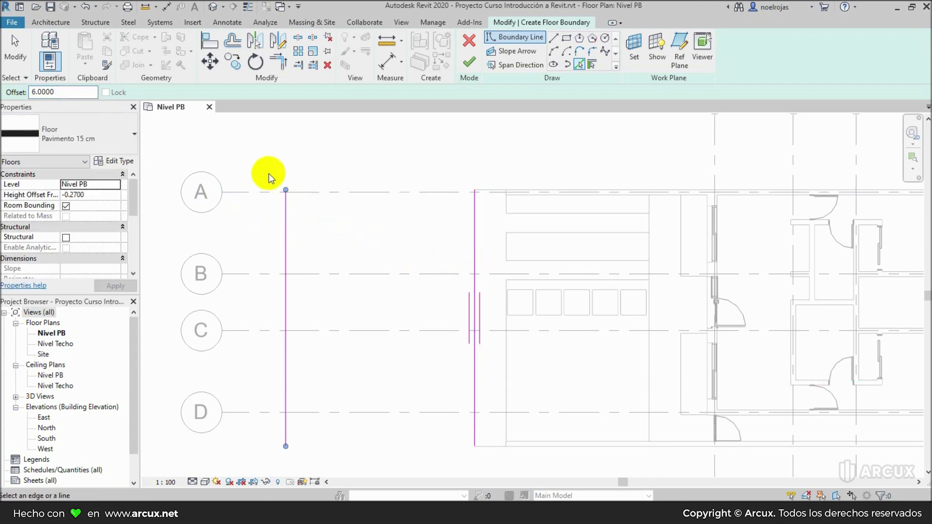
Add the top edge at grid A and bottom edge at grid D as boundary lines.
{"action": "key", "text": "Escape"}
{"action": "key", "text": "Escape"}
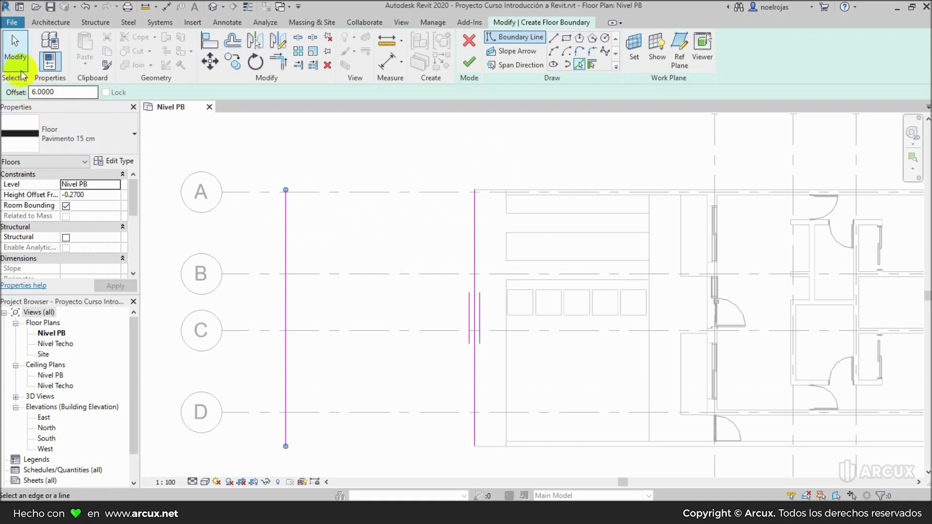
{"action": "left_click", "coordinate": [579, 65]}
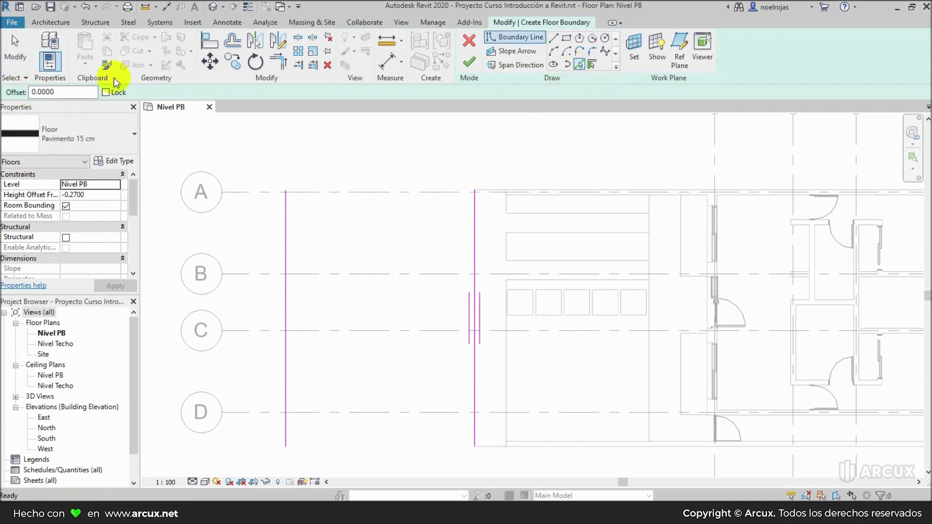
{"action": "left_click", "coordinate": [495, 189]}
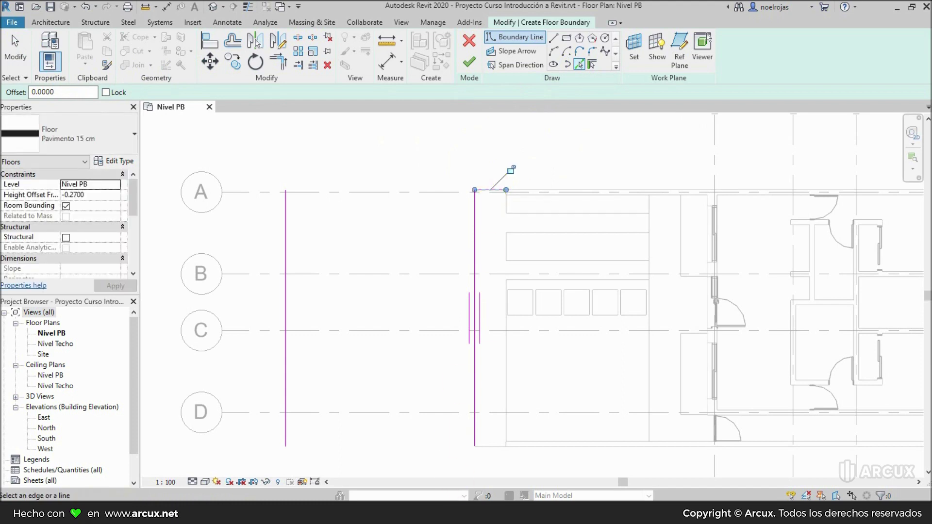
{"action": "left_click", "coordinate": [492, 446]}
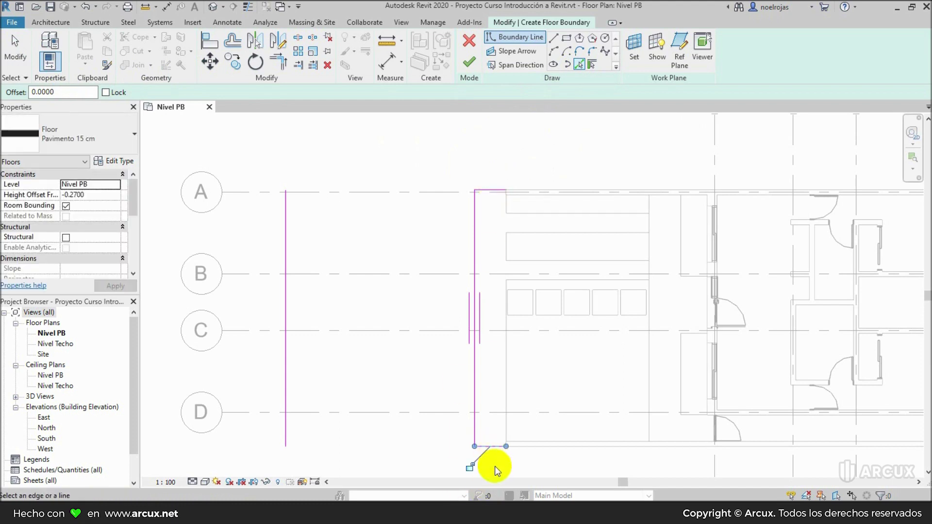
Trim/Extend the boundary lines at all four corners into a closed rectangle.
{"action": "left_click", "coordinate": [273, 66]}
{"action": "left_click", "coordinate": [293, 238]}
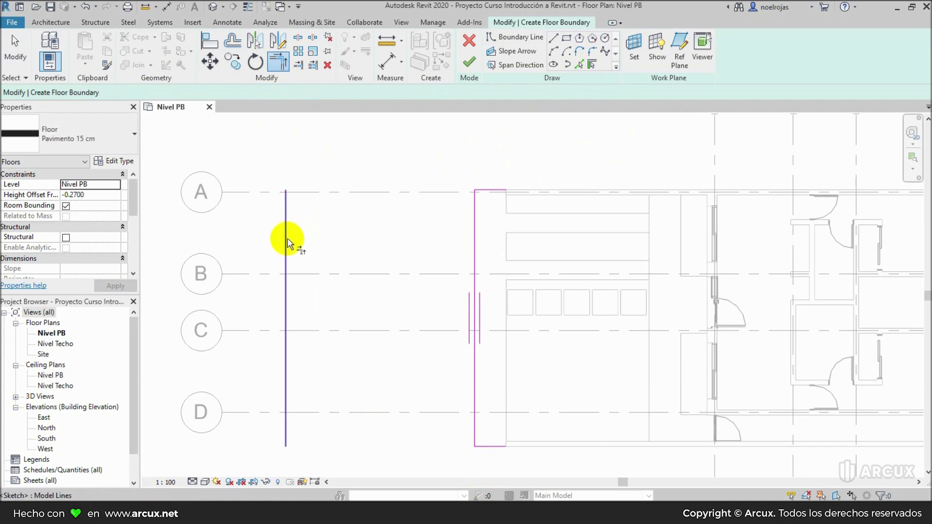
{"action": "left_click", "coordinate": [481, 192]}
{"action": "left_click", "coordinate": [288, 432]}
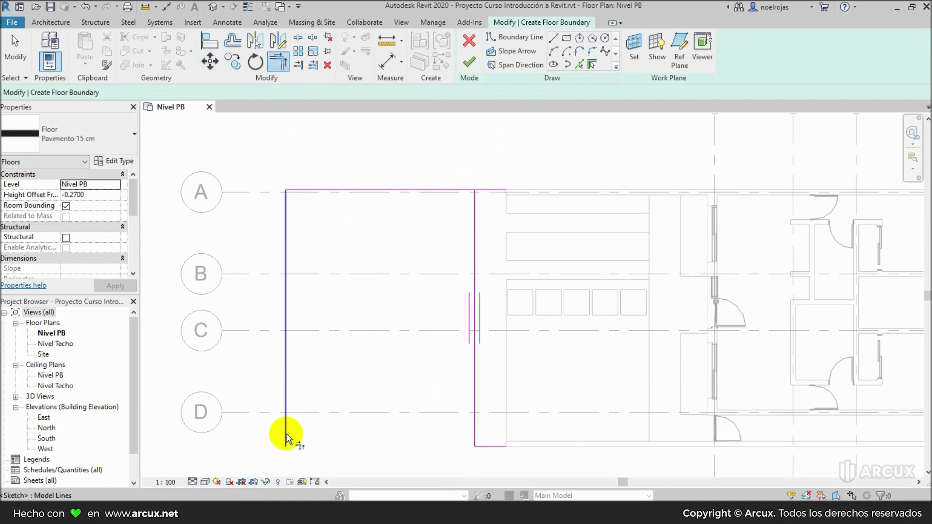
{"action": "left_click", "coordinate": [482, 447]}
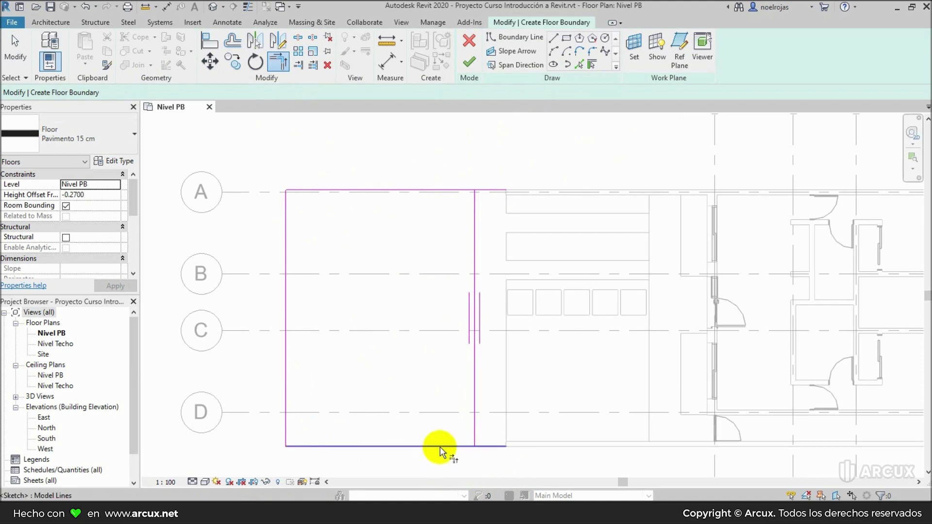
{"action": "left_click", "coordinate": [472, 436]}
{"action": "left_click", "coordinate": [471, 435]}
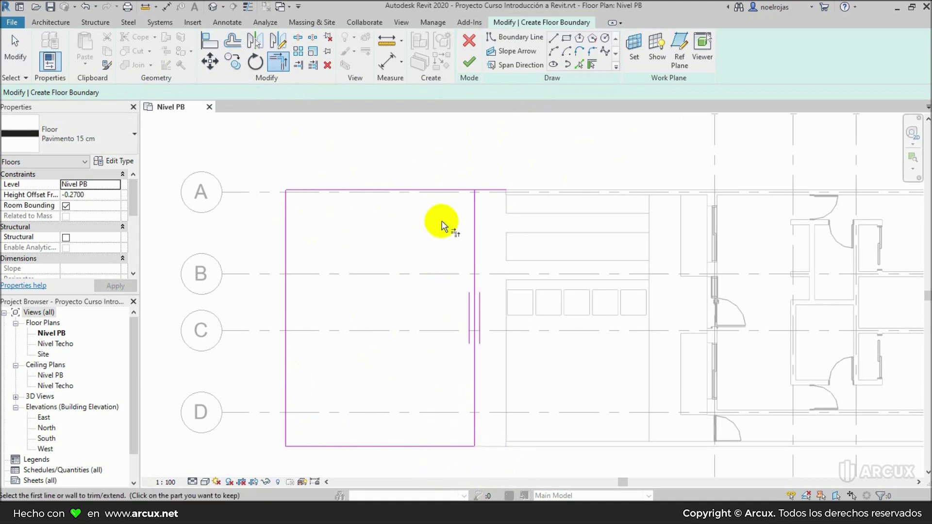
{"action": "left_click", "coordinate": [449, 191]}
{"action": "left_click", "coordinate": [474, 213]}
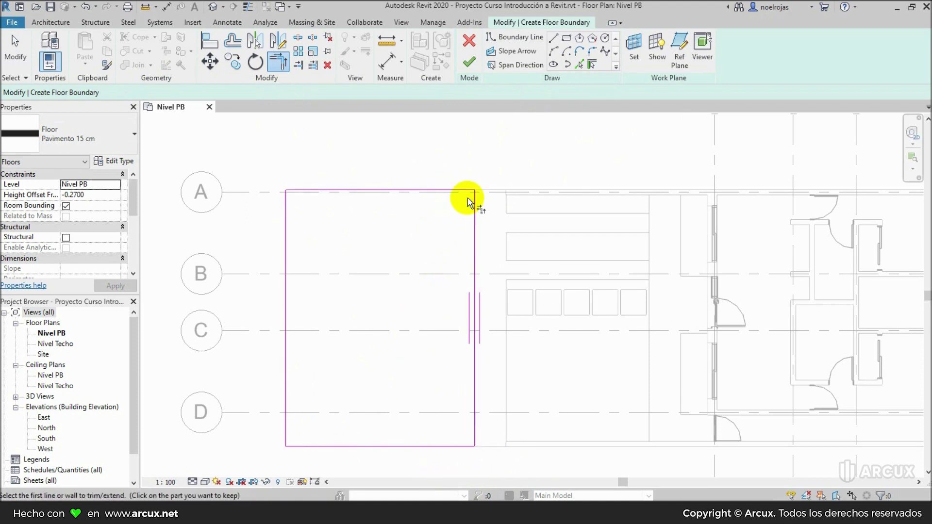
{"action": "left_click", "coordinate": [15, 51]}
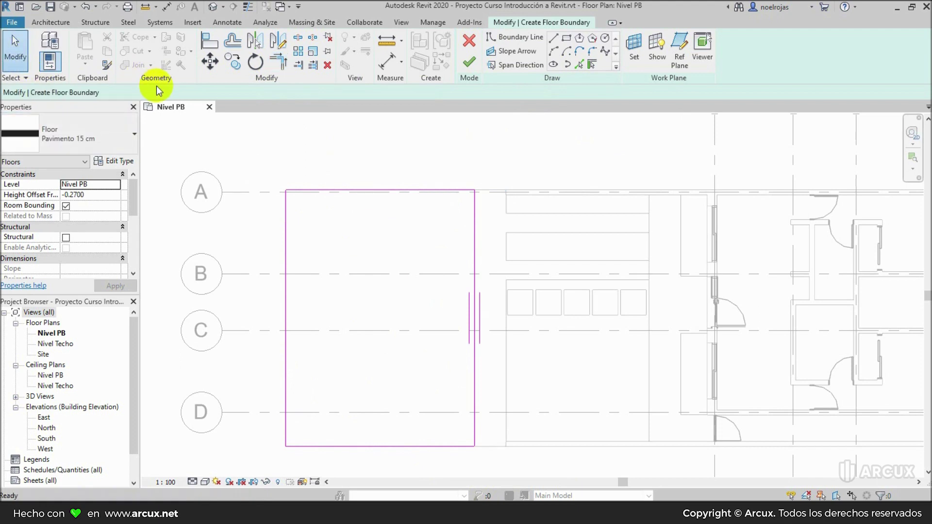
Set the floor's height offset to -0.37 and finish the sketch to create the floor.
{"action": "left_click", "coordinate": [94, 196]}
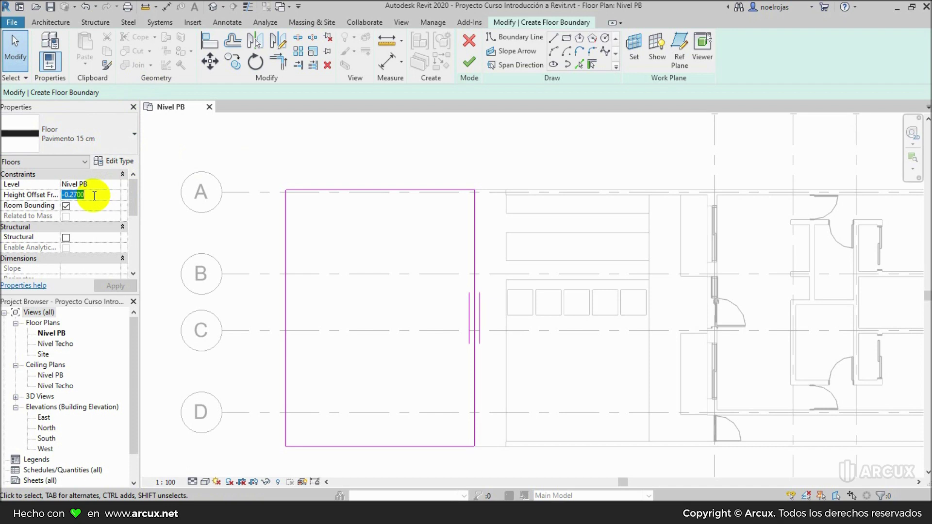
{"action": "type", "text": "-0."}
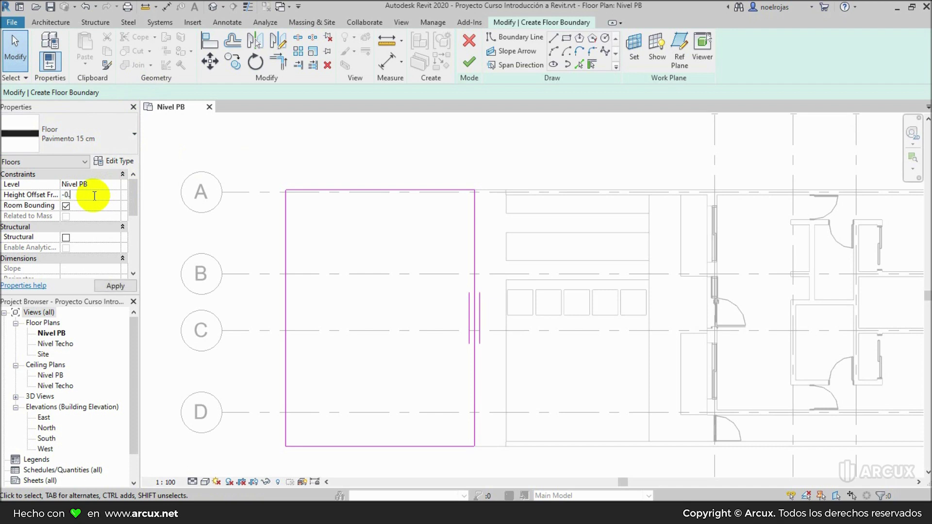
{"action": "type", "text": "37"}
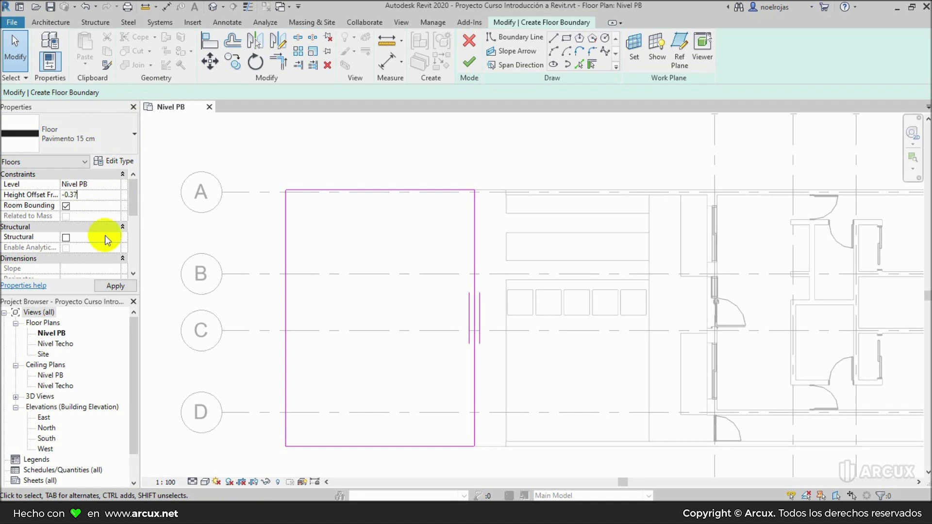
{"action": "left_click", "coordinate": [117, 286]}
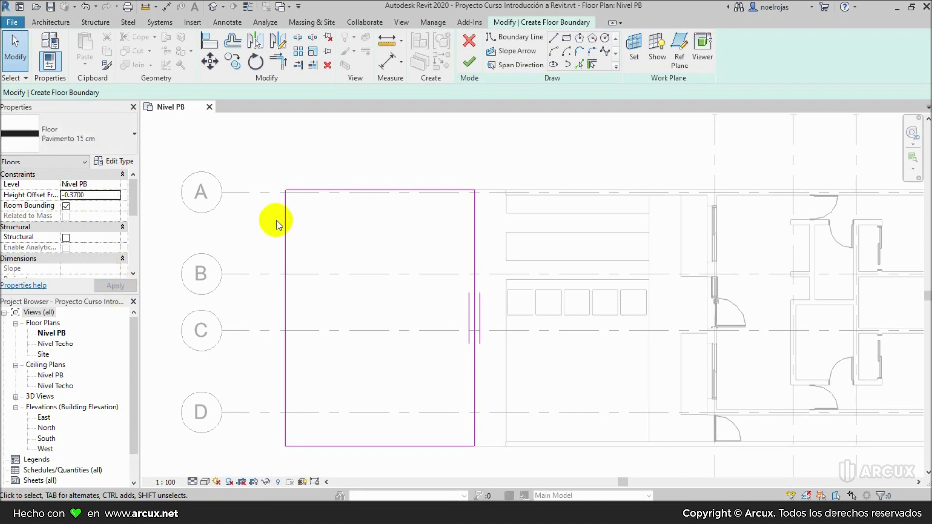
{"action": "left_click", "coordinate": [468, 63]}
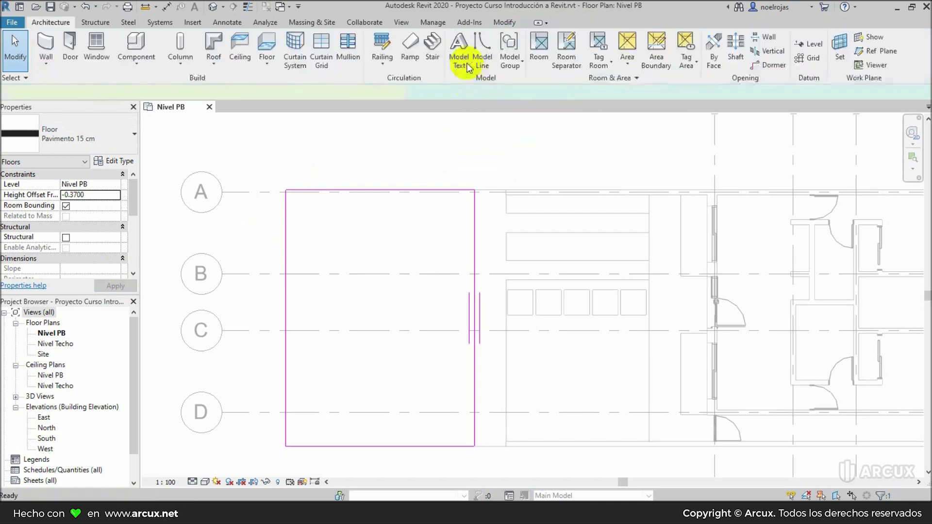
{"action": "left_click", "coordinate": [474, 147]}
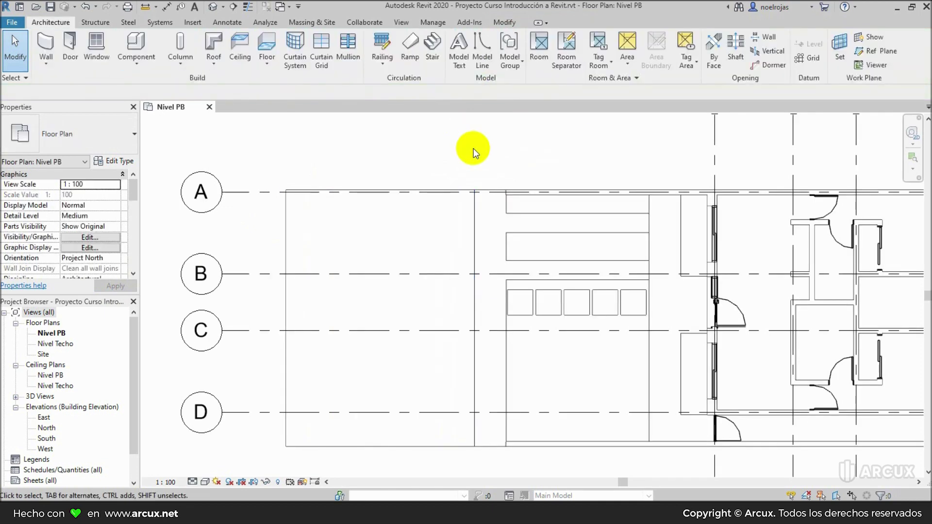
Open the default 3D view, orbit and zoom in on the new asphalt slab.
{"action": "left_click", "coordinate": [213, 8]}
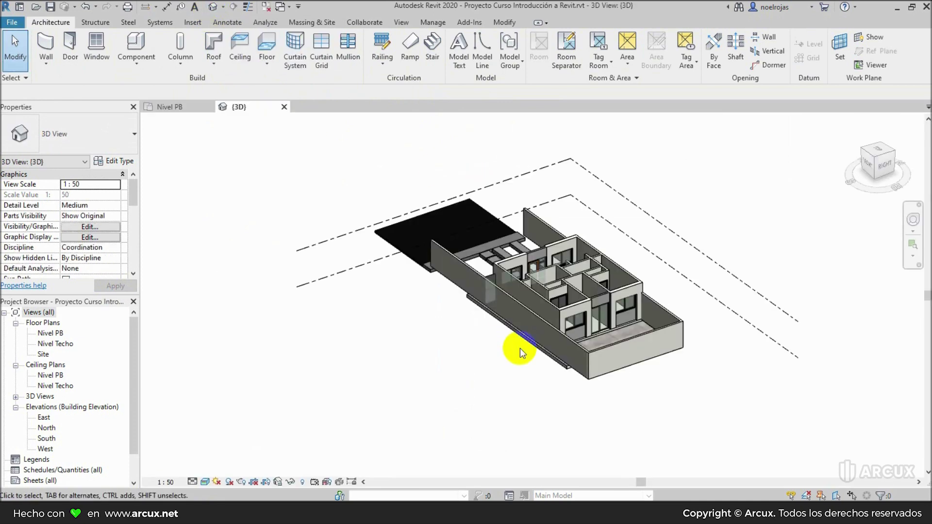
{"action": "mouse_move", "coordinate": [505, 398]}
{"action": "middle_mouse_down", "text": "shift"}
{"action": "mouse_move", "coordinate": [635, 360]}
{"action": "mouse_move", "coordinate": [537, 371]}
{"action": "mouse_move", "coordinate": [501, 350]}
{"action": "mouse_move", "coordinate": [566, 316]}
{"action": "mouse_move", "coordinate": [556, 338]}
{"action": "mouse_move", "coordinate": [543, 339]}
{"action": "middle_mouse_up", "text": "shift"}
{"action": "scroll", "coordinate": [566, 316], "scroll_direction": "up", "scroll_amount": 3}
{"action": "scroll", "coordinate": [567, 316], "scroll_direction": "up", "scroll_amount": 2}
{"action": "scroll", "coordinate": [566, 316], "scroll_direction": "up", "scroll_amount": 1}
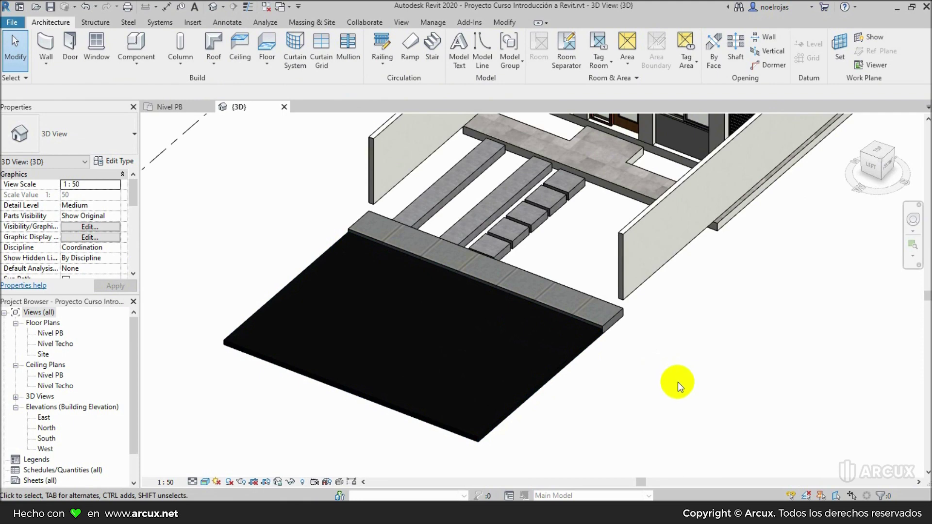